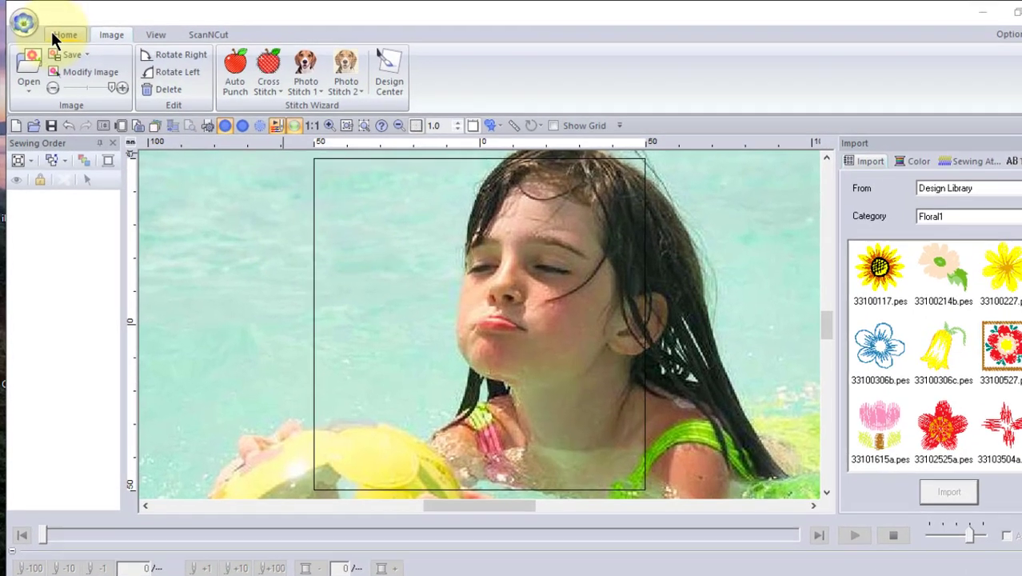
Review the machine type and hoop size on the design page settings, then close them without changes.
click(61, 32)
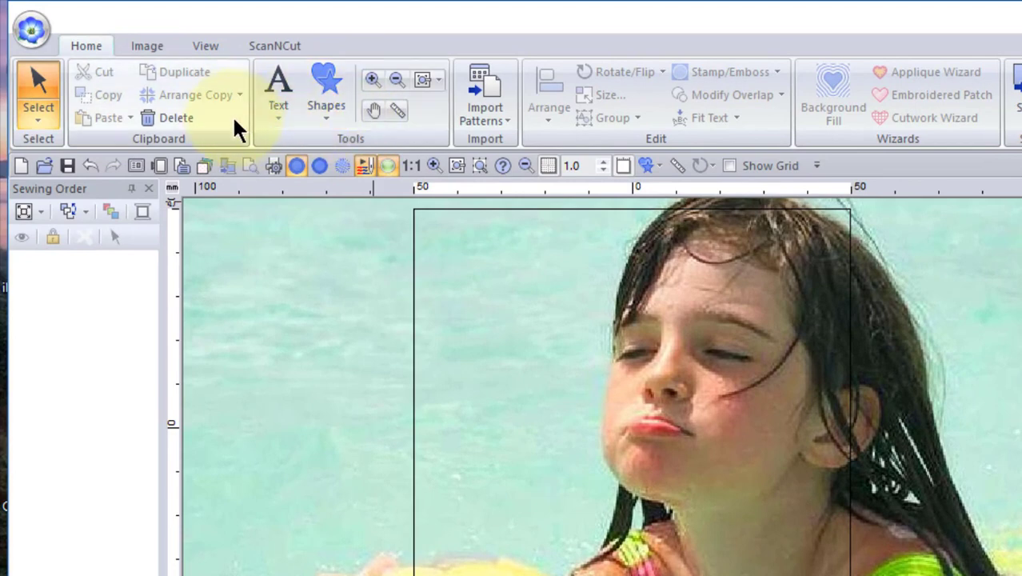
click(163, 168)
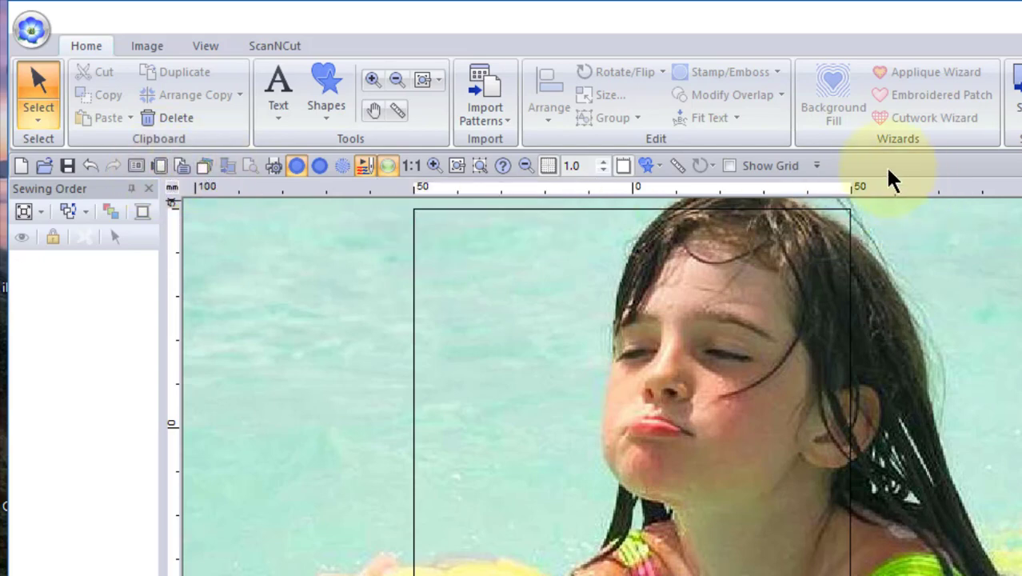
click(30, 31)
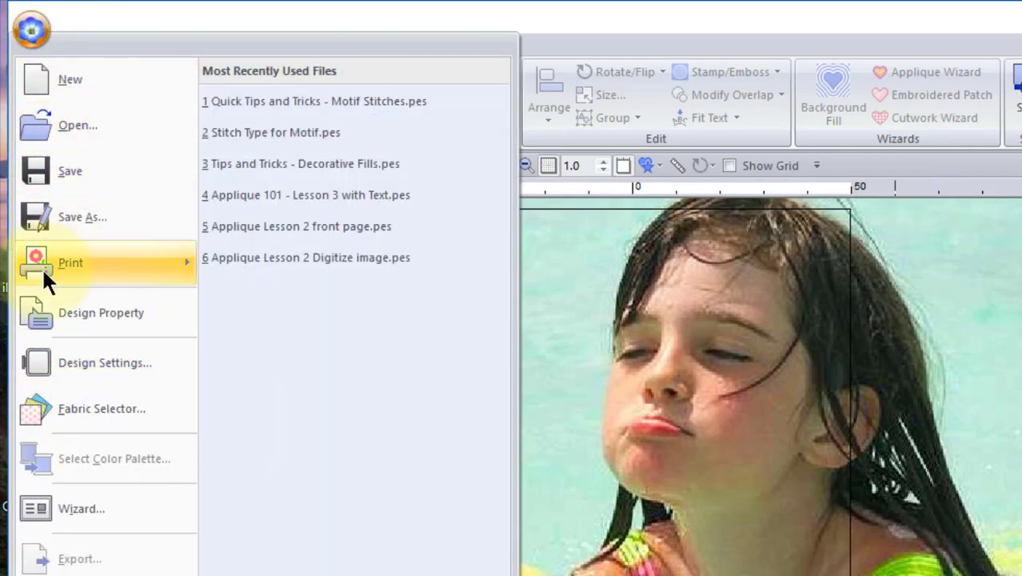
click(70, 365)
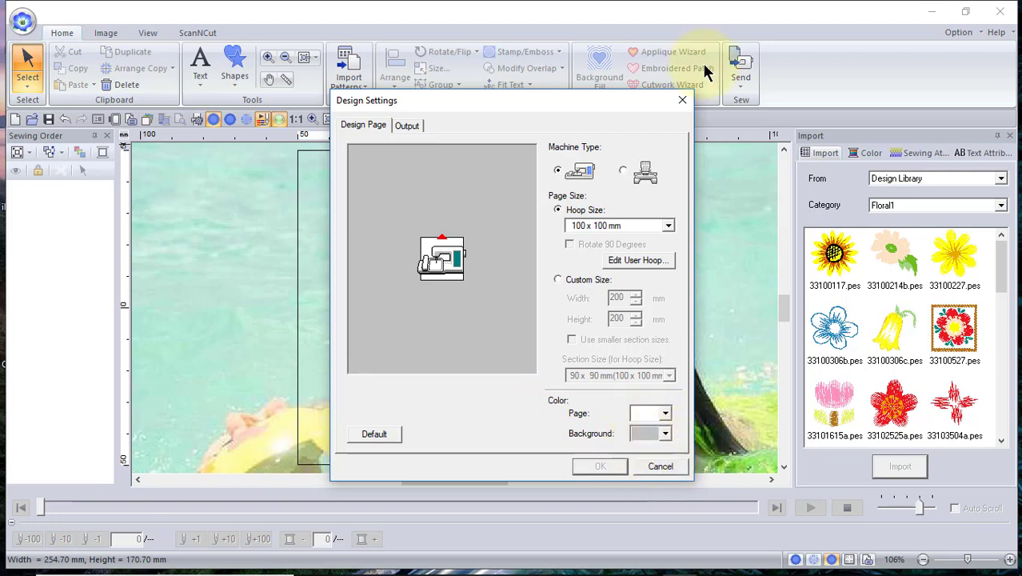
click(682, 100)
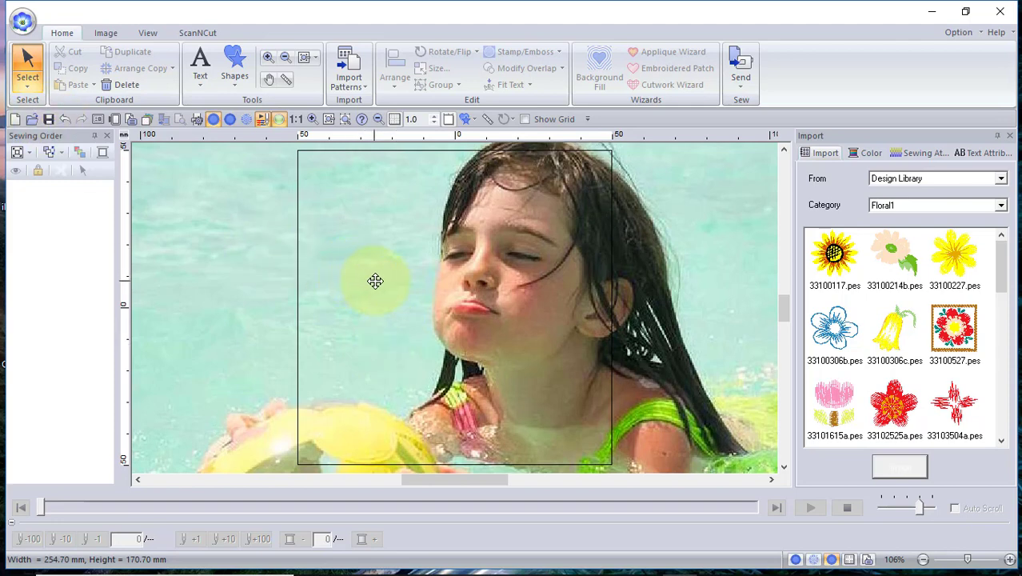
Delete the background photo from the design page and start the Photo Stitch 1 wizard in Color mode.
right_click(375, 282)
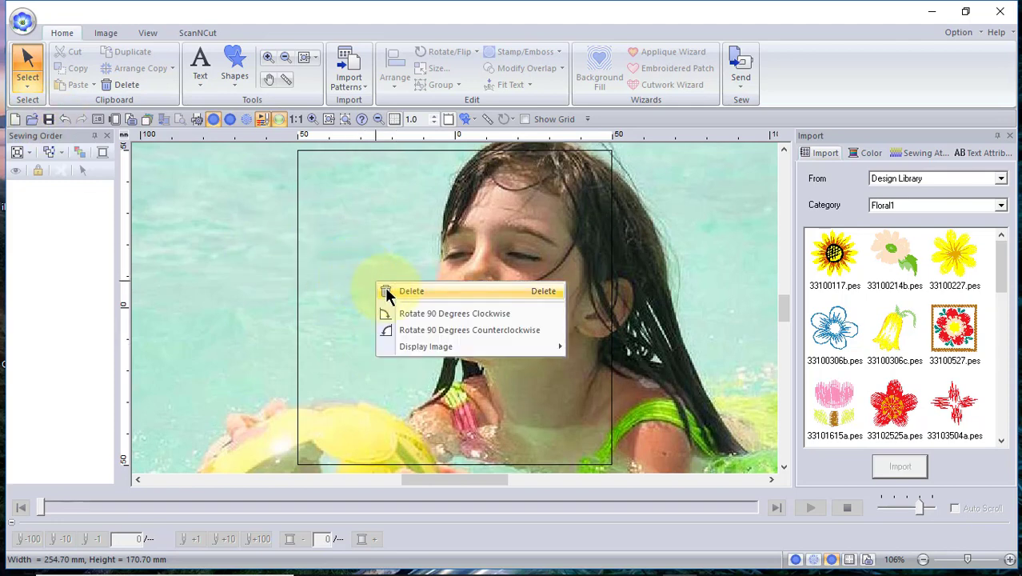
click(382, 291)
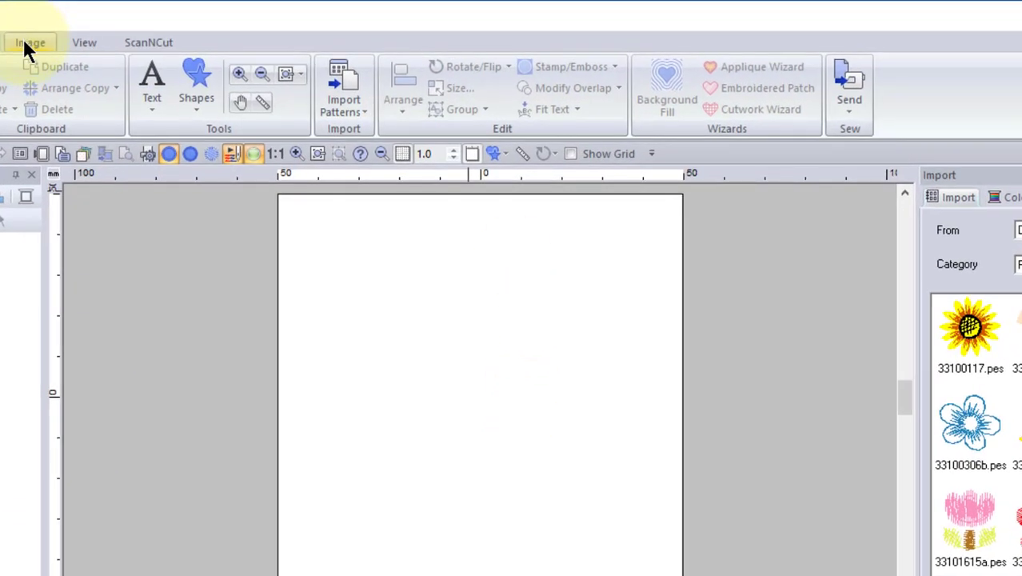
click(81, 32)
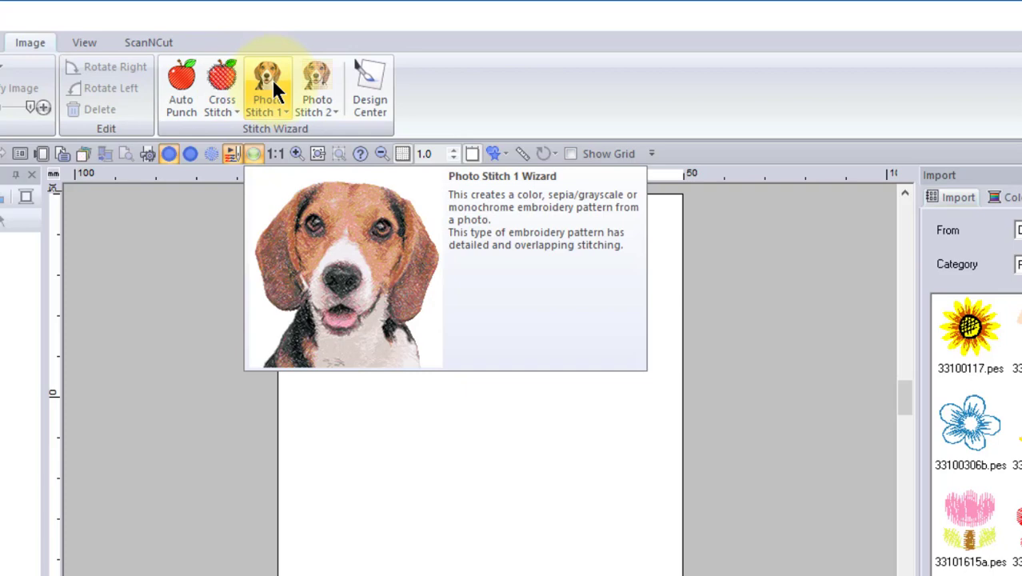
click(271, 78)
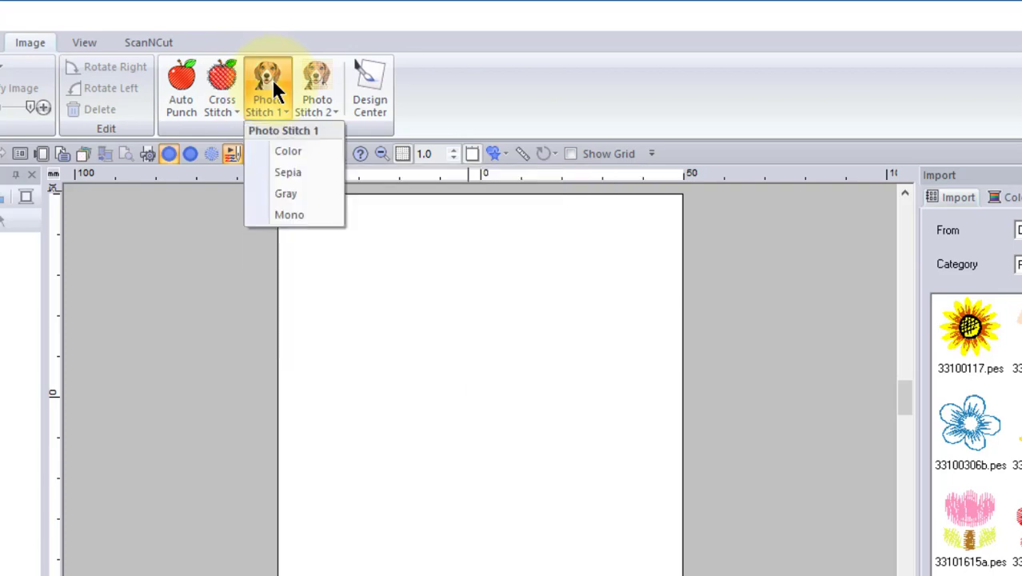
click(282, 151)
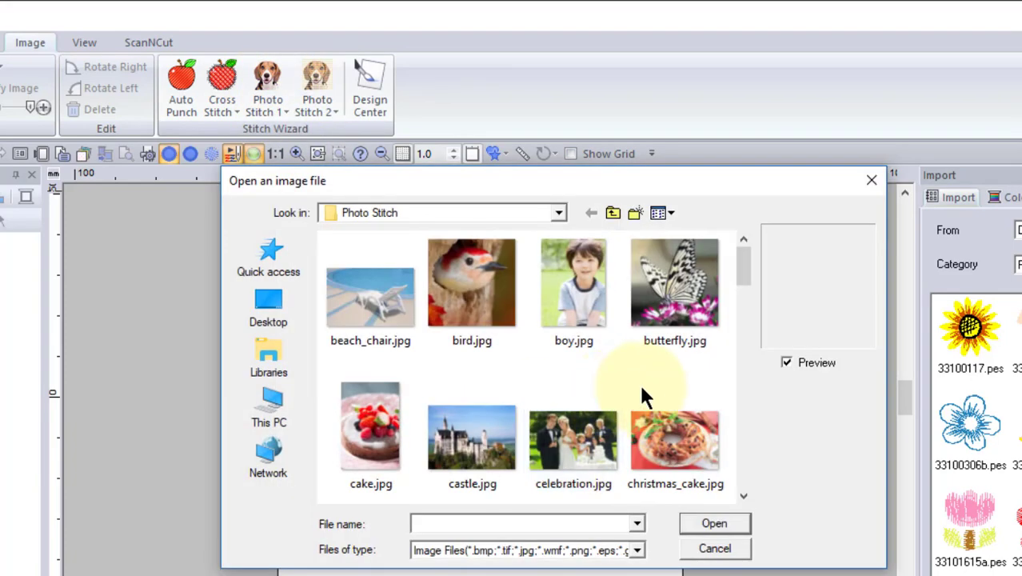
Browse up from the Photo Stitch folder to This PC and list the supported image file types.
click(613, 213)
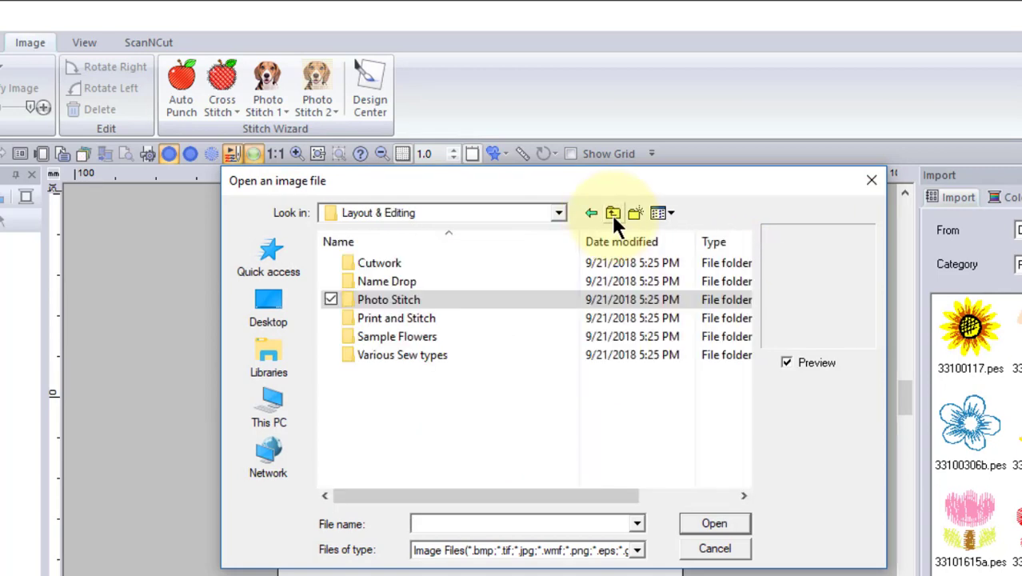
click(613, 214)
click(612, 214)
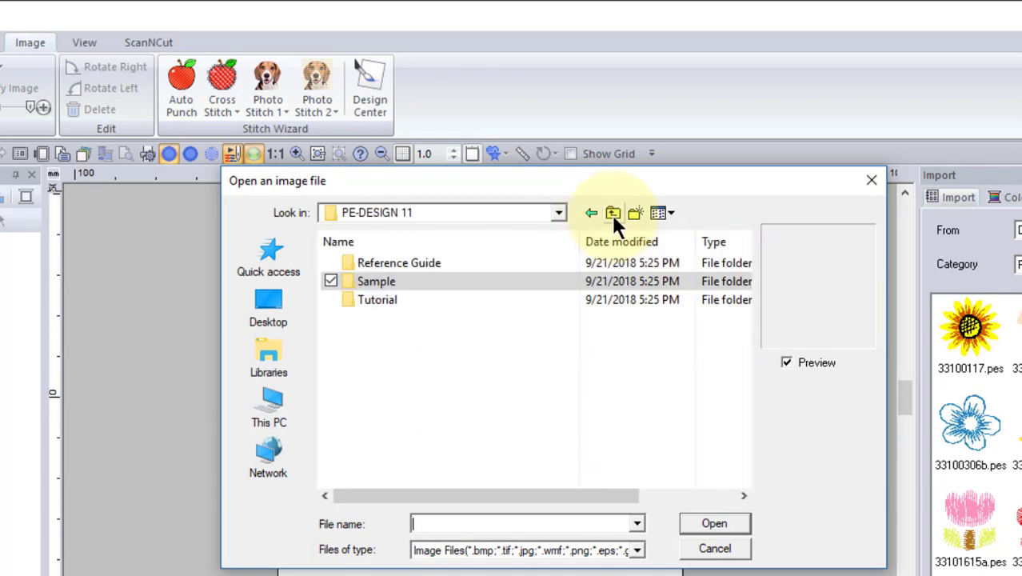
click(613, 214)
click(612, 214)
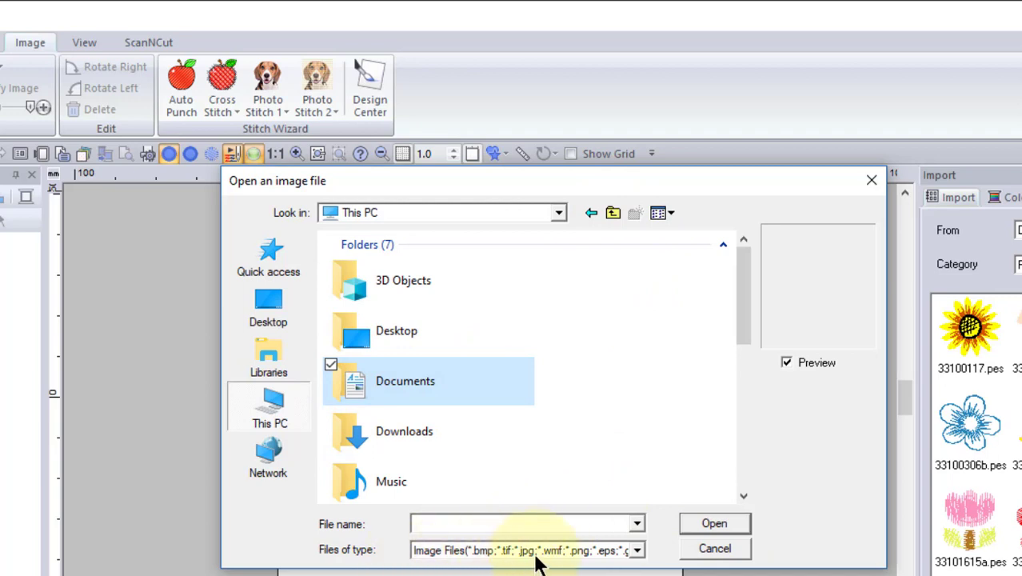
click(639, 555)
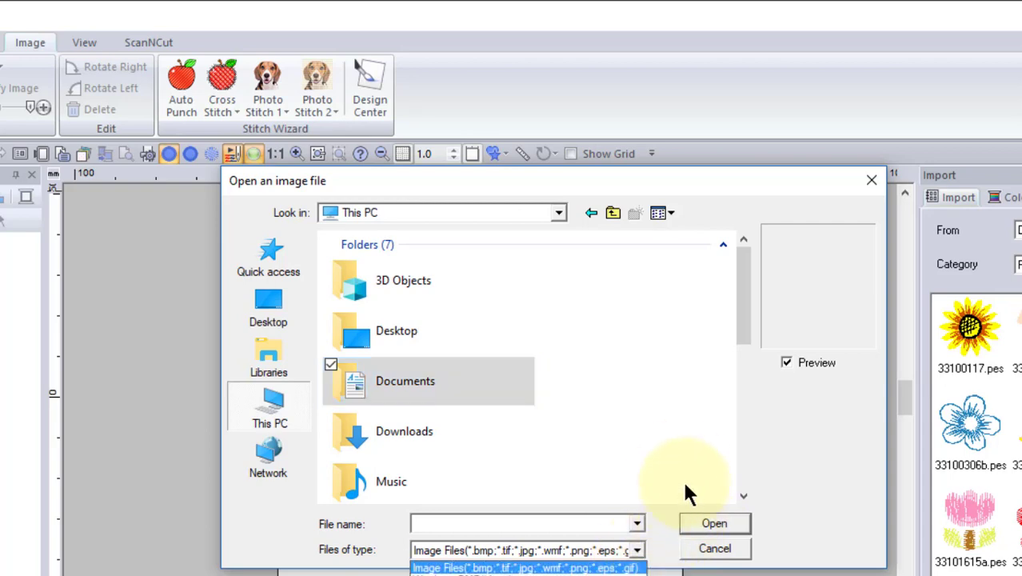
Browse through Documents, PE-DESIGN 11, Sample and Layout & Editing to the Photo Stitch folder.
click(712, 523)
click(712, 523)
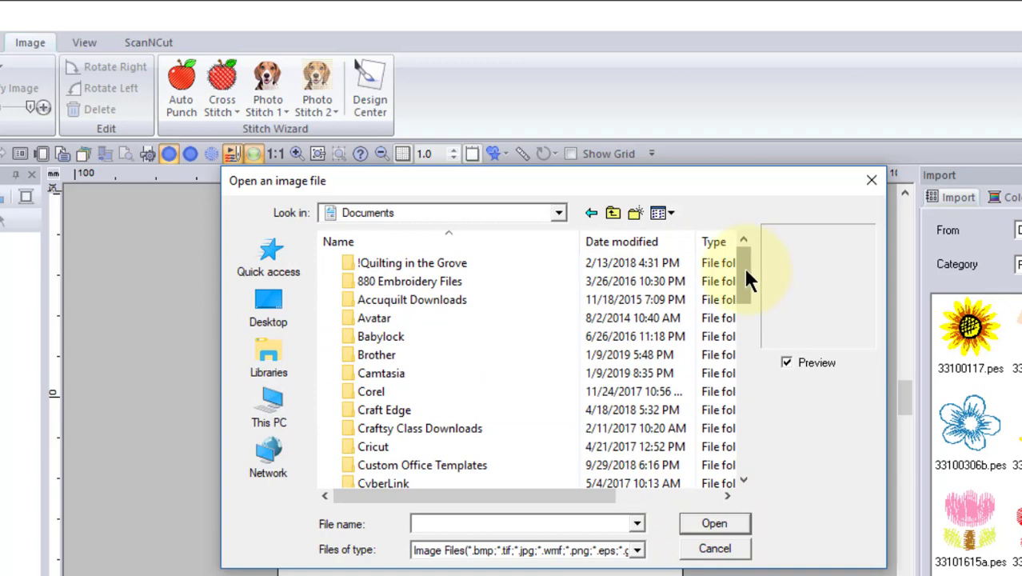
drag(744, 266, 741, 370)
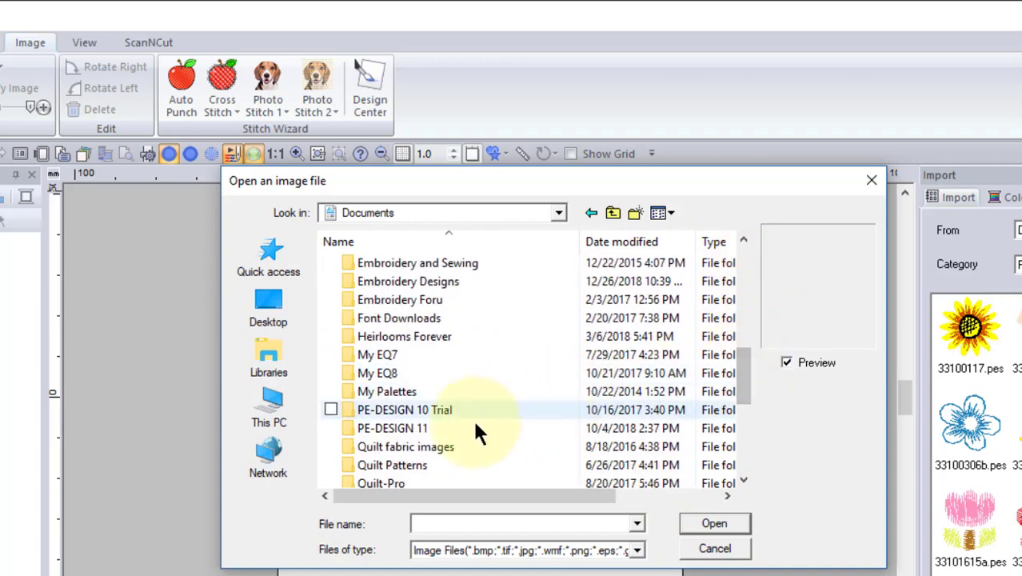
double_click(418, 424)
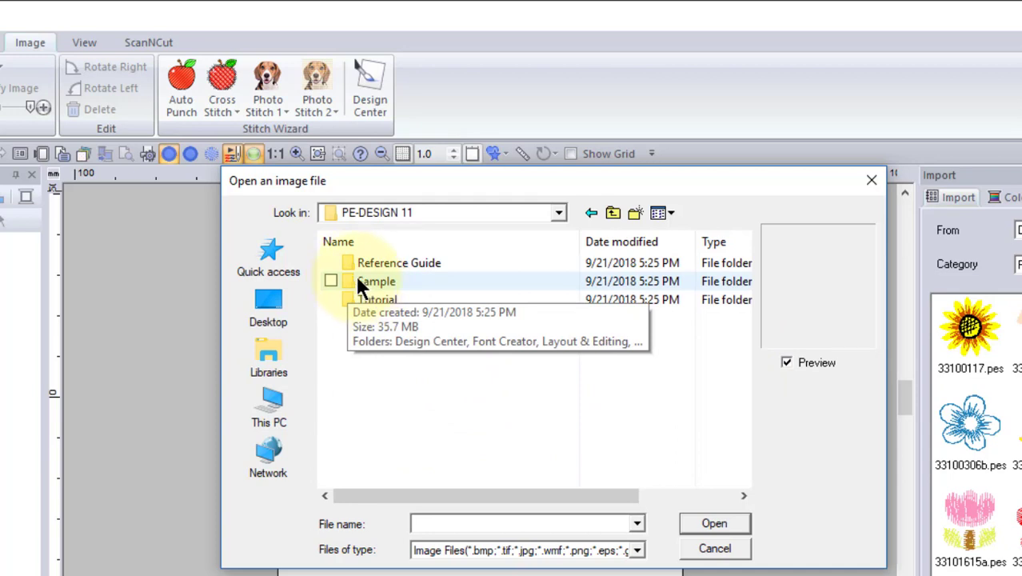
double_click(370, 280)
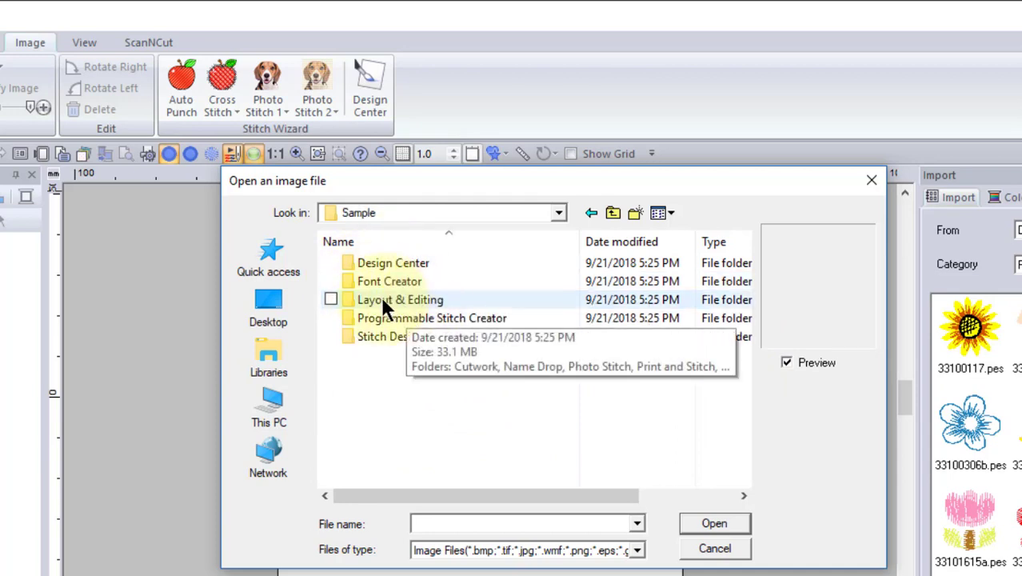
double_click(382, 301)
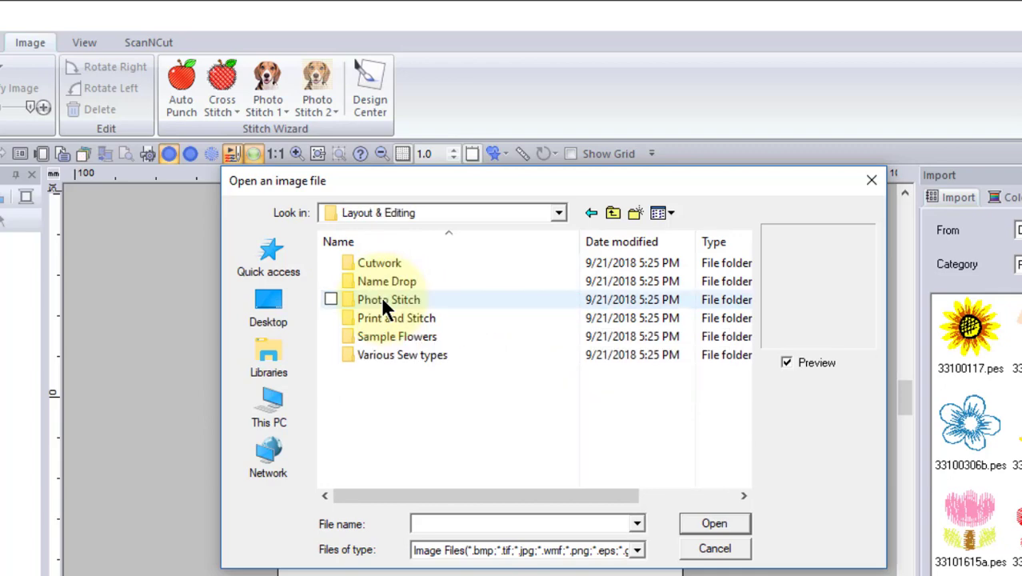
click(400, 303)
double_click(398, 297)
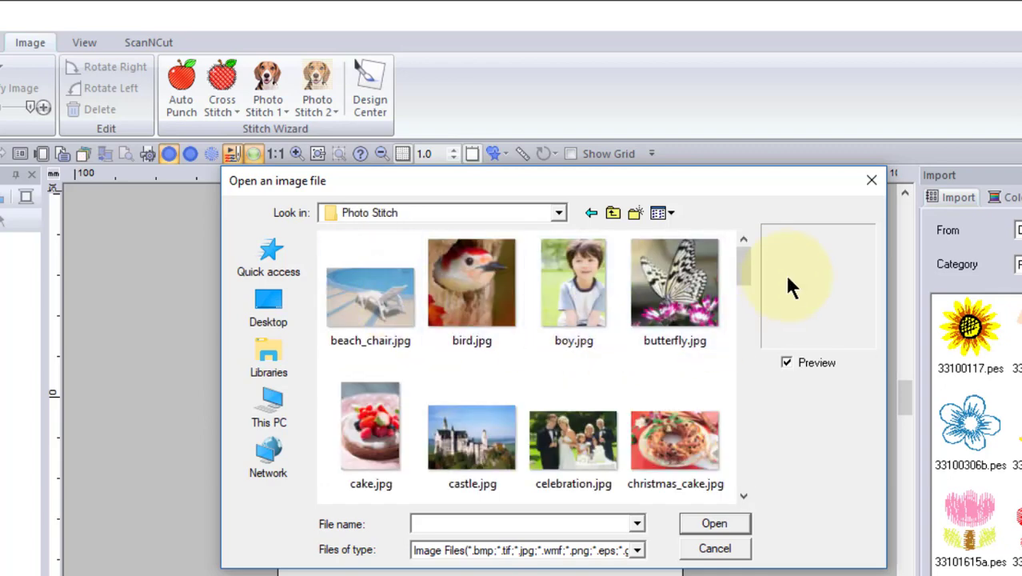
Open swimming_girl.jpg from the Photo Stitch sample folder in the wizard.
drag(744, 261, 735, 421)
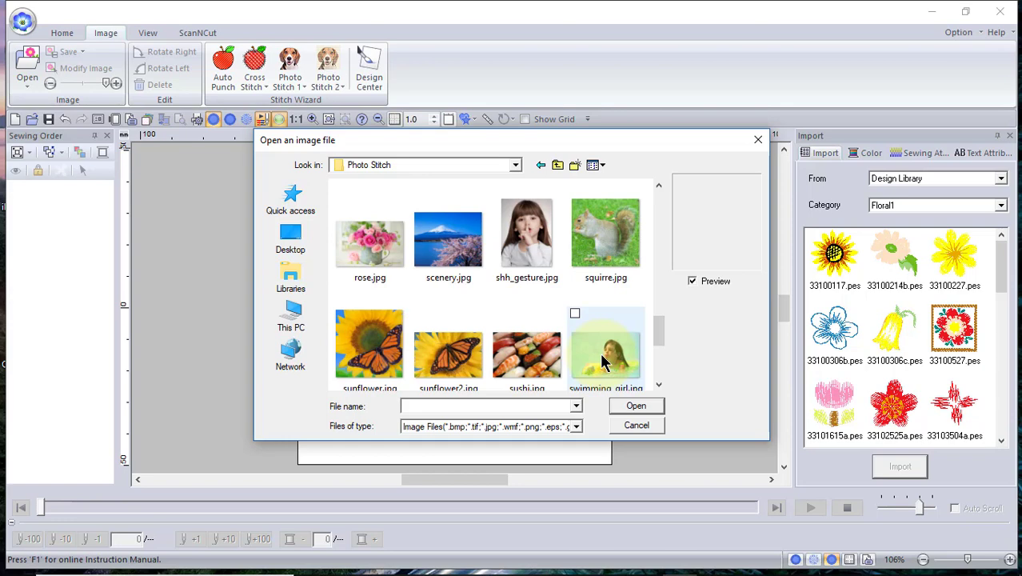
click(604, 362)
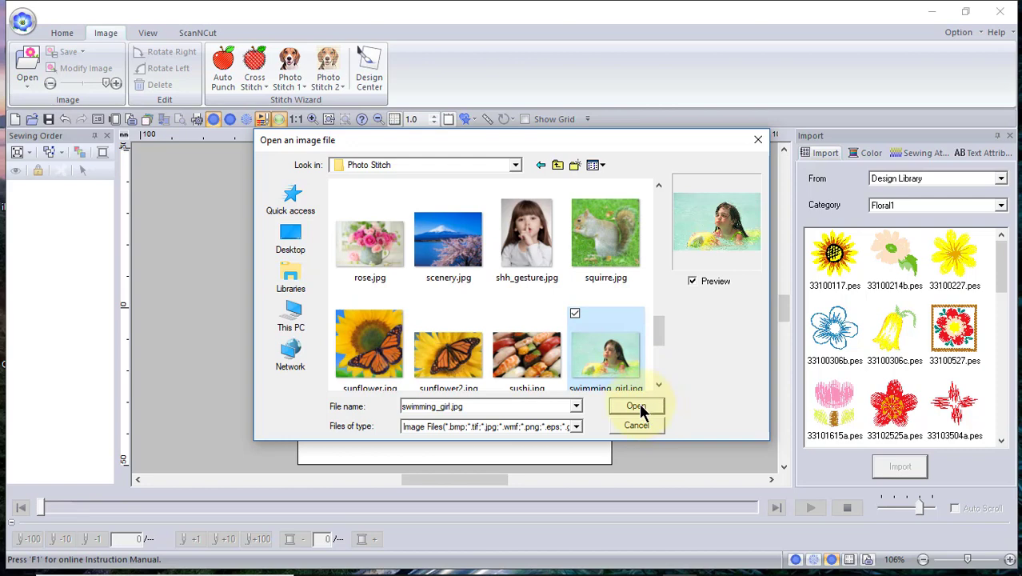
click(639, 410)
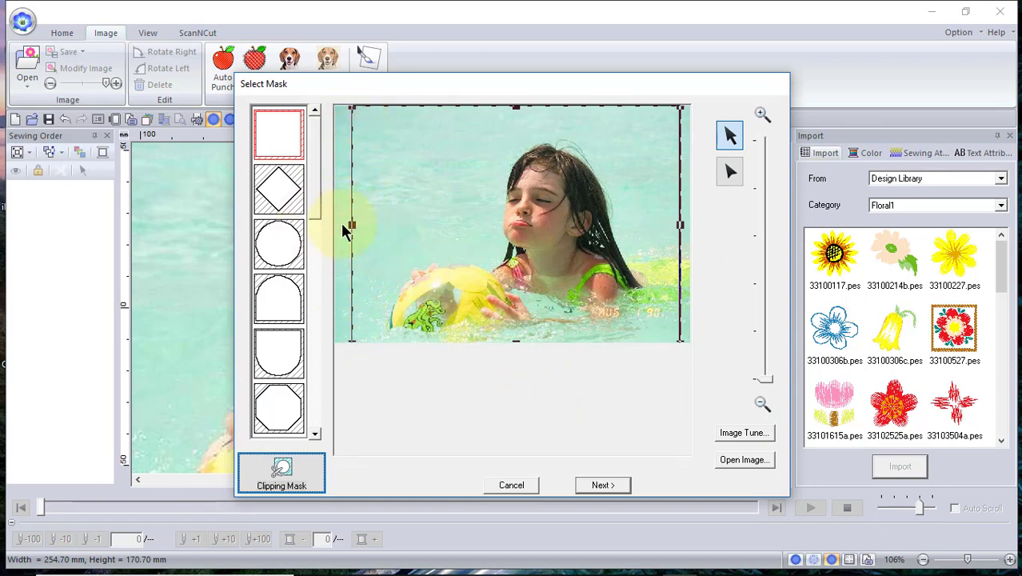
Shrink and reposition the rectangular clipping mask so it closely frames the girl's head and shoulders.
drag(353, 224, 475, 234)
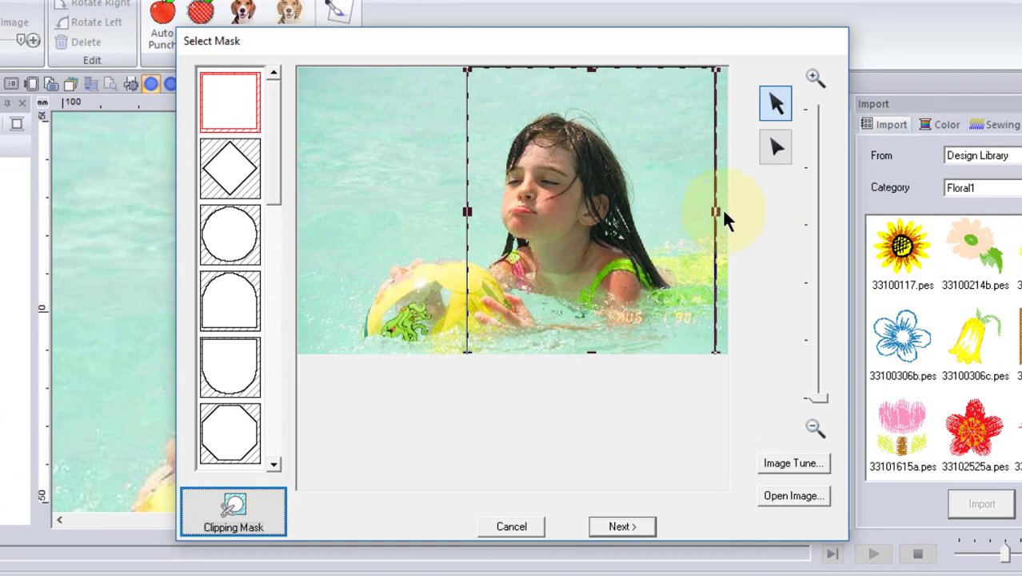
drag(716, 213, 673, 216)
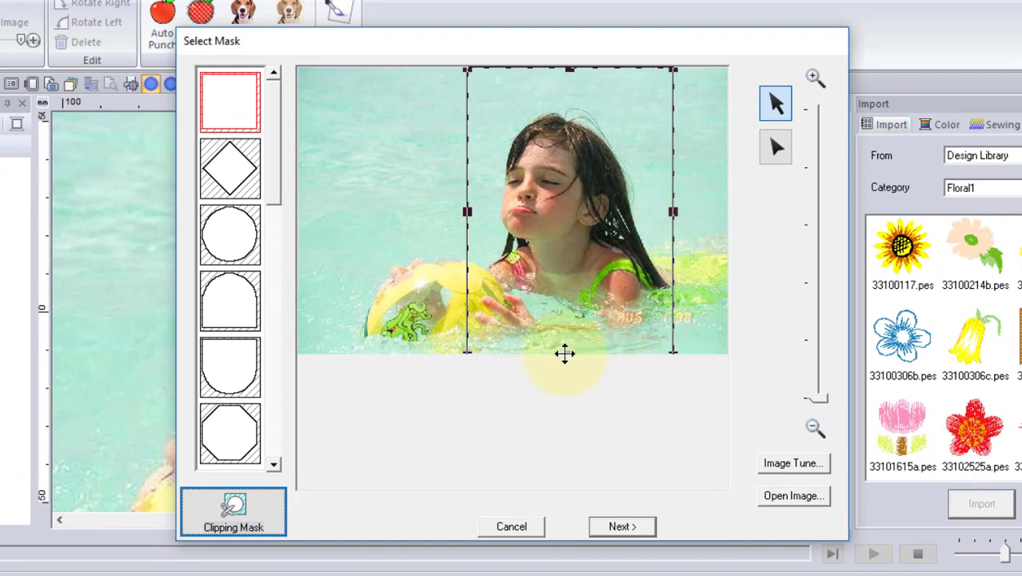
drag(569, 352, 595, 262)
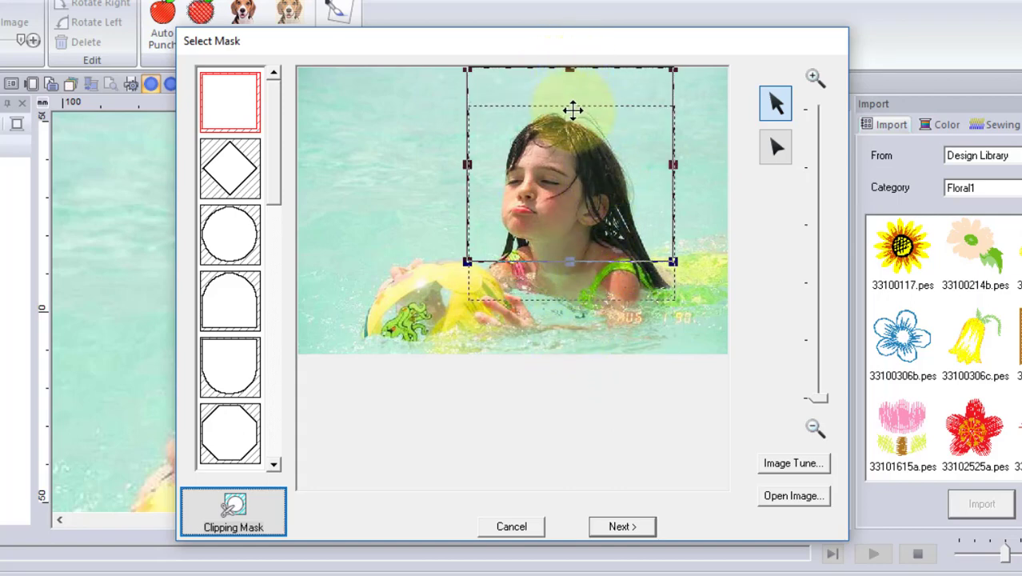
drag(571, 110, 572, 146)
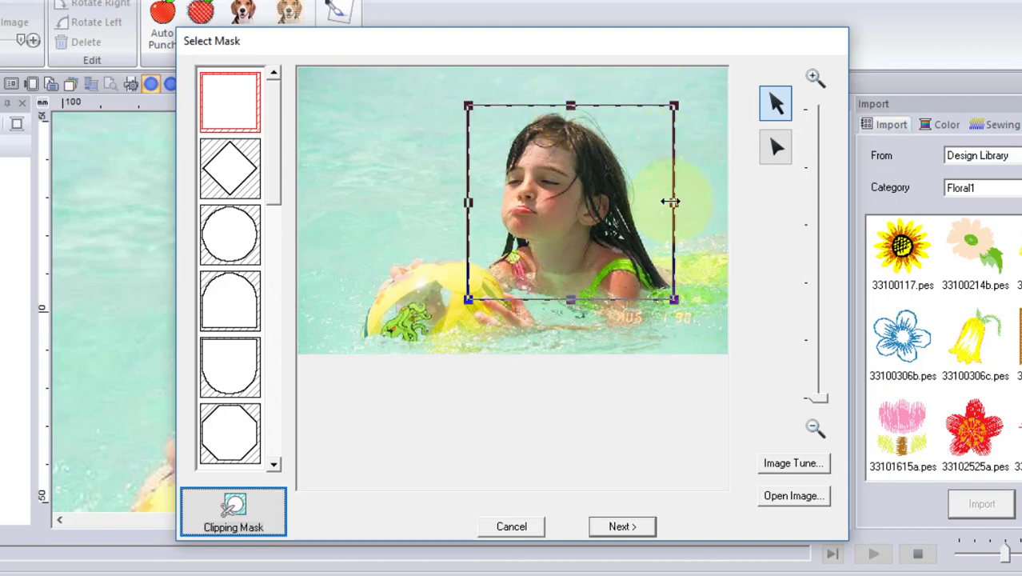
drag(670, 203, 650, 202)
drag(468, 202, 478, 206)
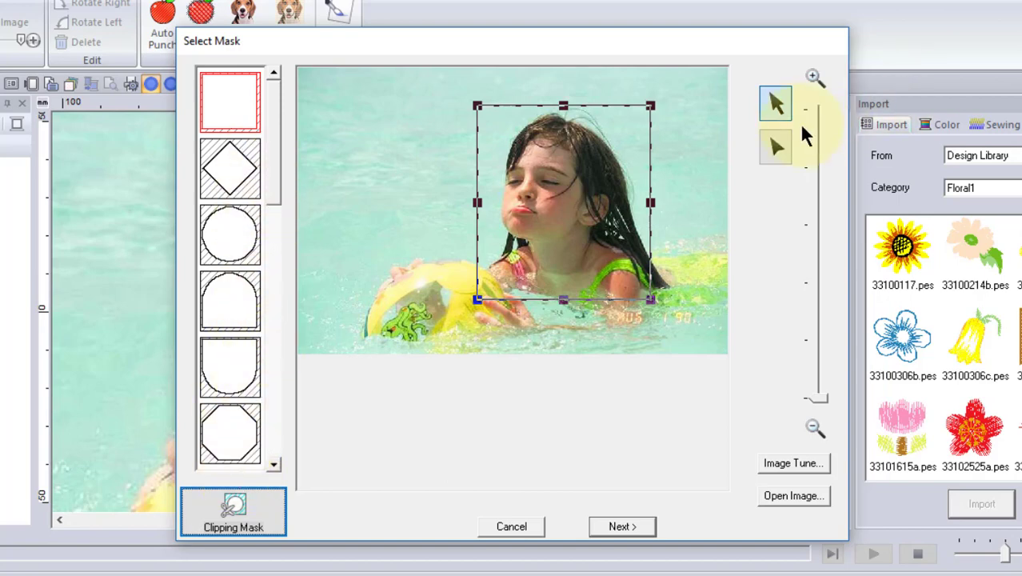
mouse_move(817, 396)
mouse_down()
mouse_move(826, 255)
mouse_move(814, 394)
mouse_up()
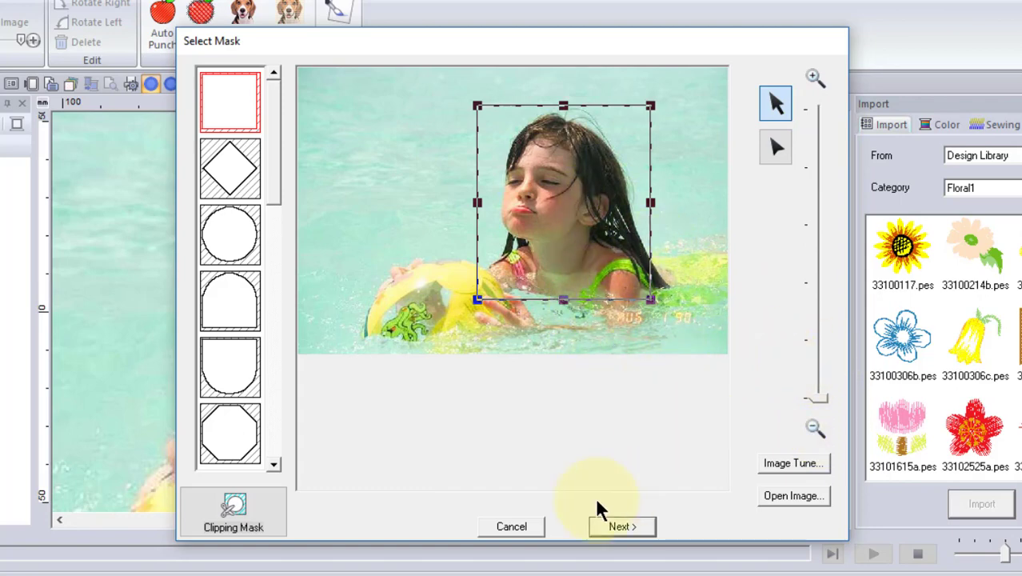
Cancel the mask selection and delete the swimming girl photo from the design page.
click(505, 529)
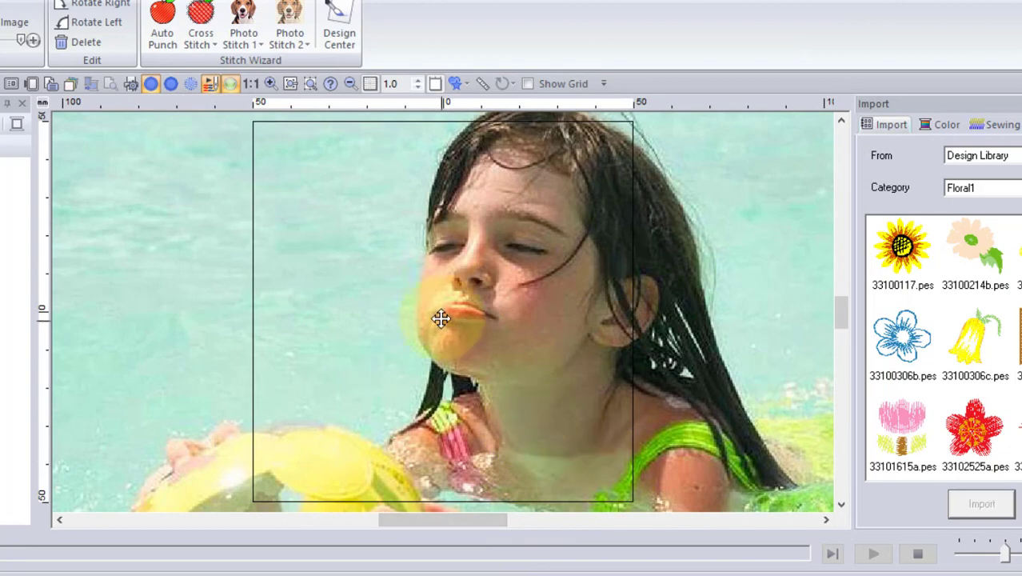
right_click(440, 318)
click(483, 317)
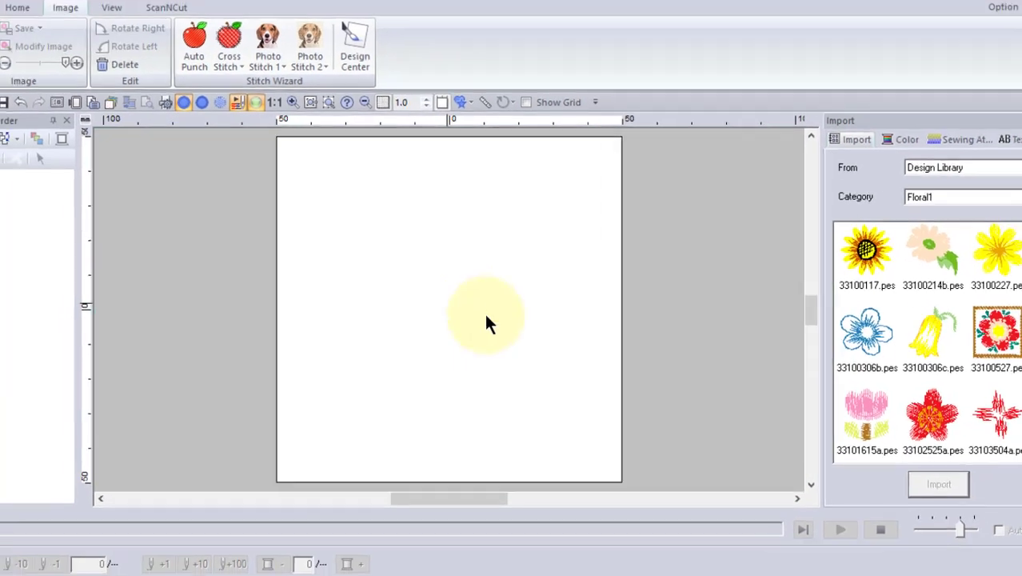
Restart Photo Stitch 1 in Color mode and load swimming_girl.jpg from the Photo Stitch folder.
click(268, 54)
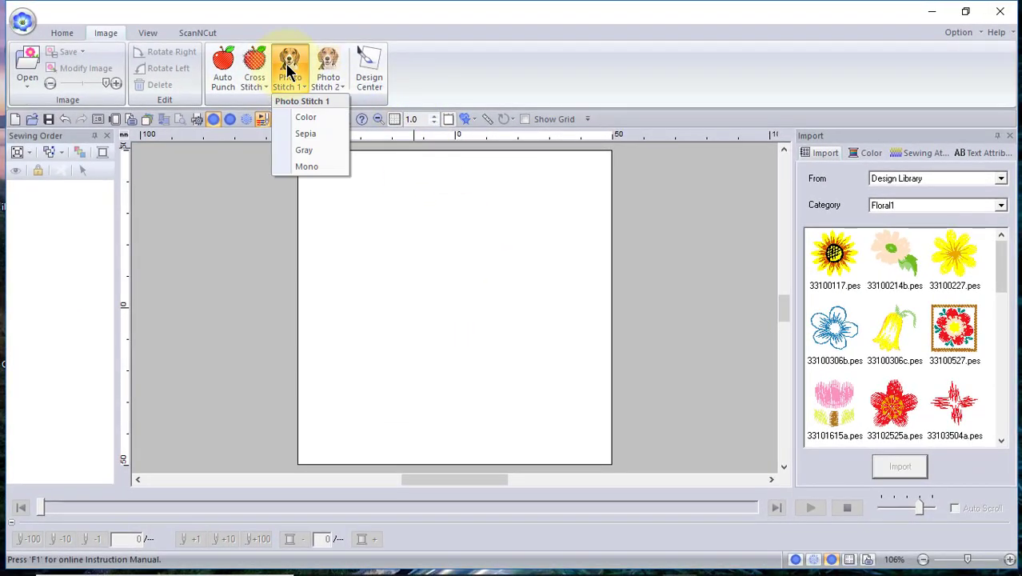
click(296, 114)
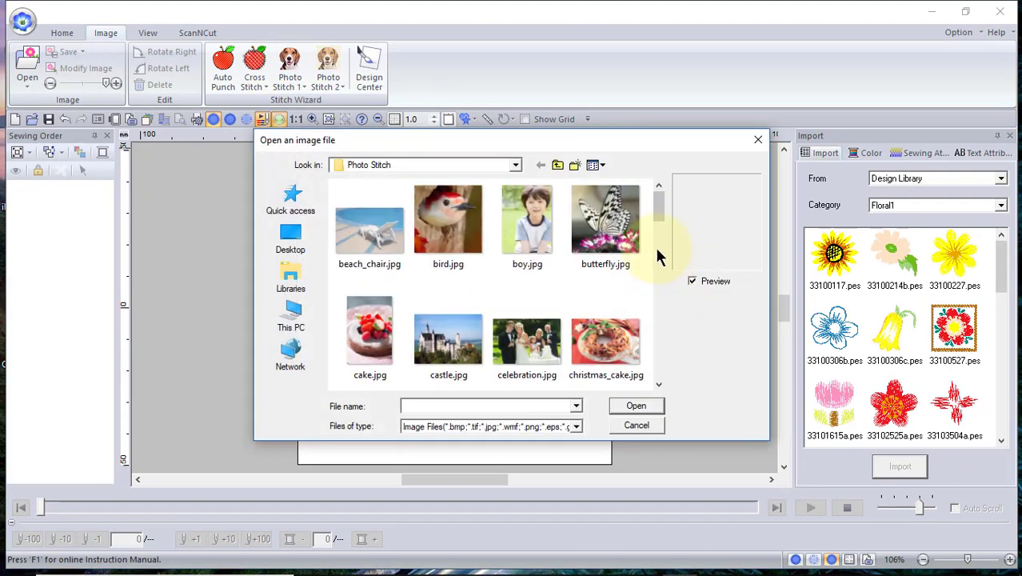
drag(660, 202, 656, 331)
click(617, 324)
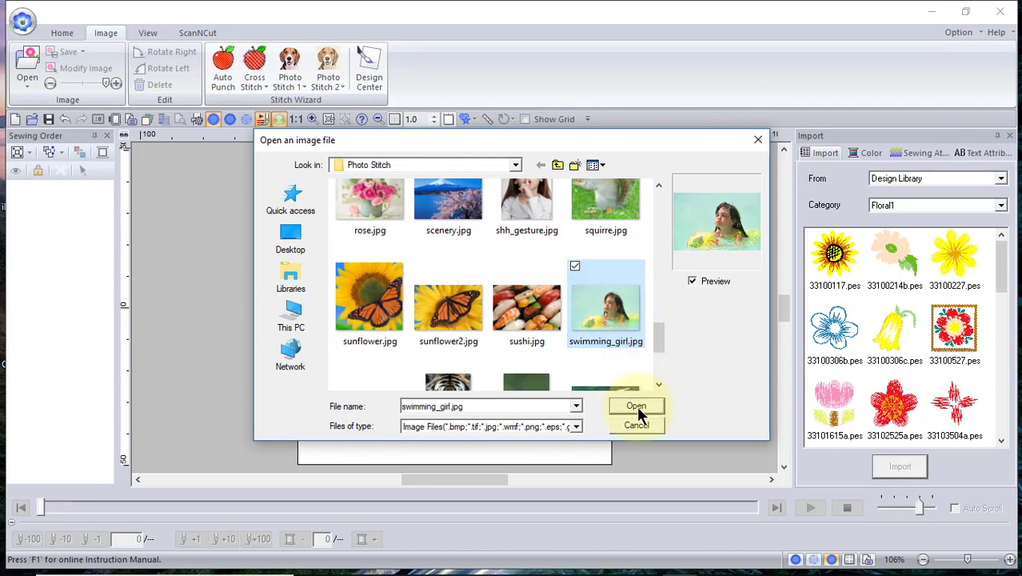
click(636, 405)
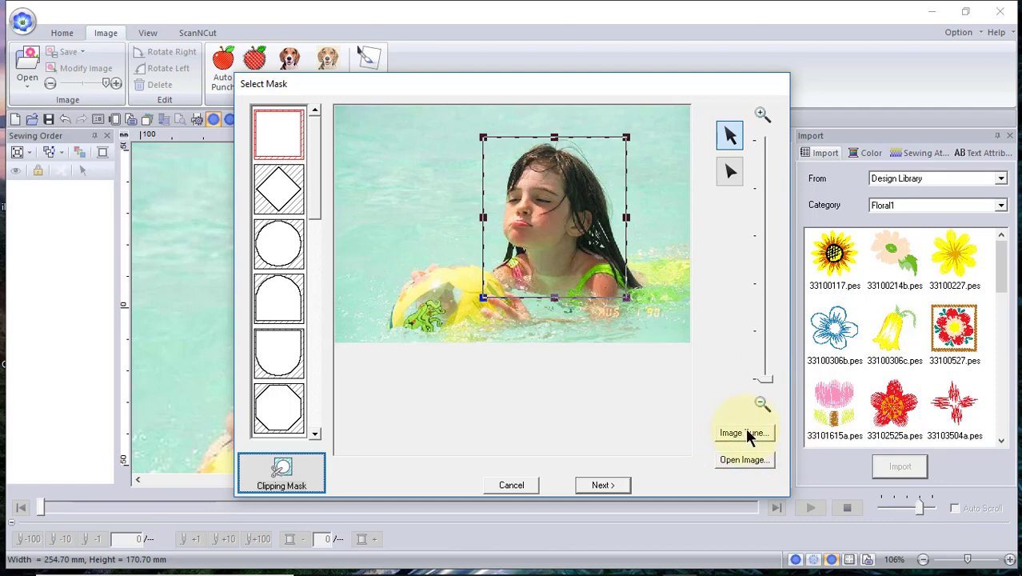
Accept the clipping mask, fit the cropped photo to the page, and continue to the Photo Stitch 1 parameters.
click(608, 479)
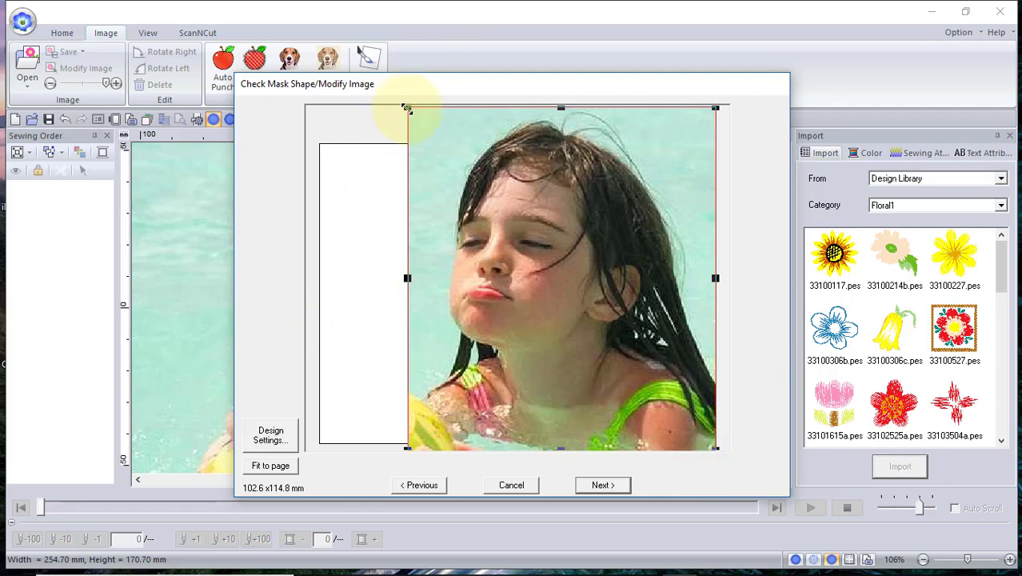
mouse_move(407, 108)
mouse_down()
mouse_move(437, 137)
mouse_move(417, 90)
mouse_up()
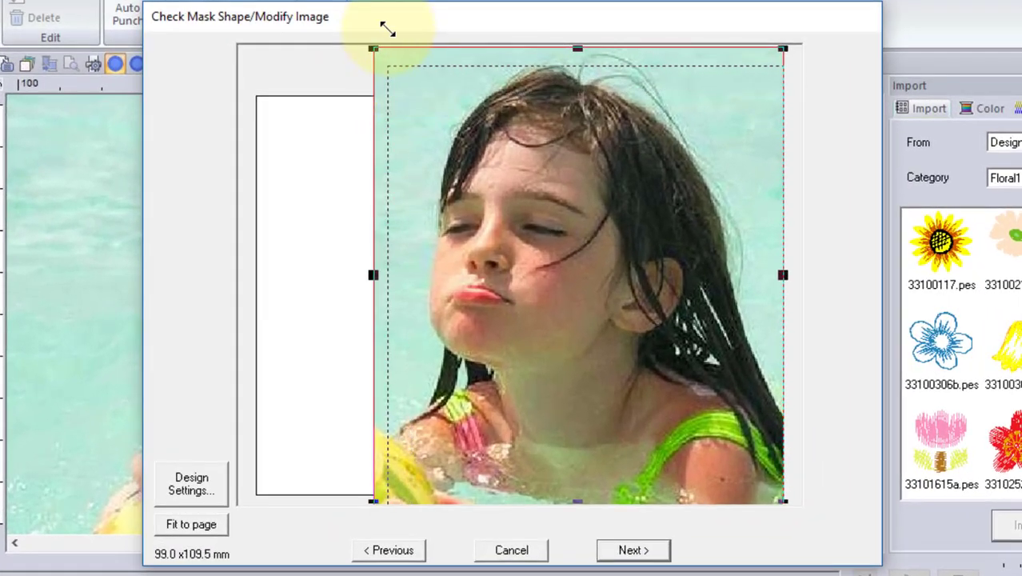
drag(387, 28, 371, 21)
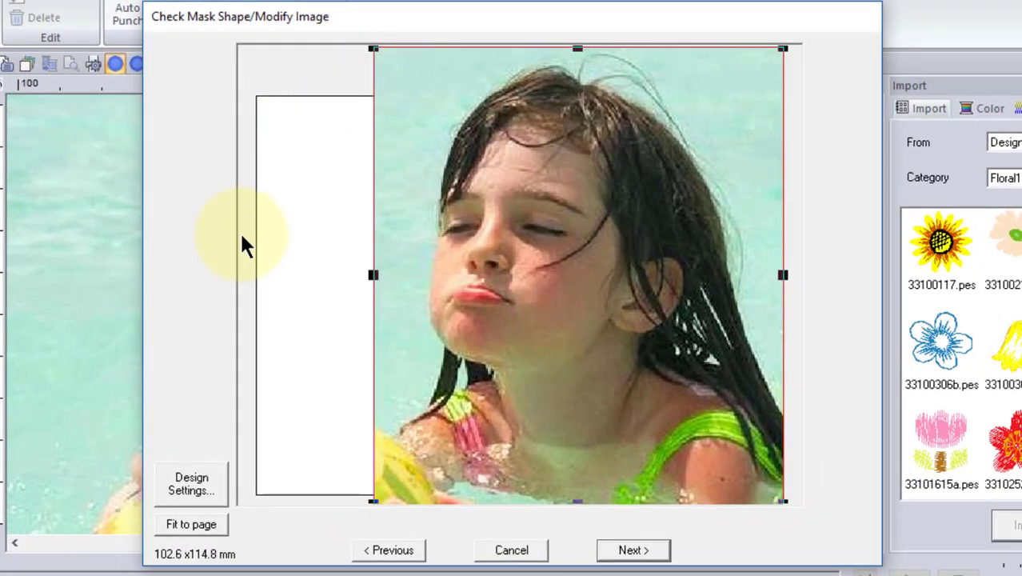
click(199, 521)
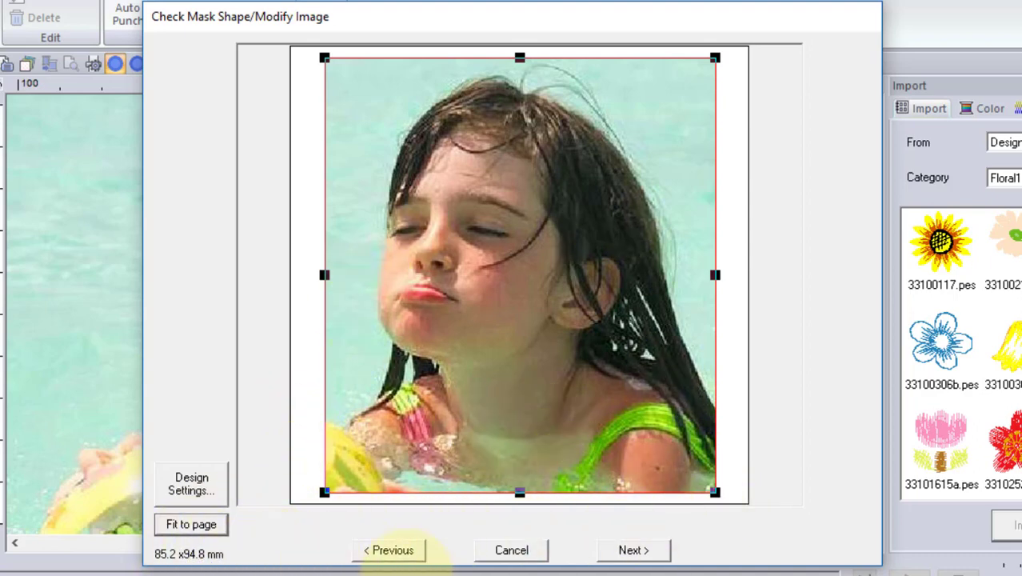
click(632, 550)
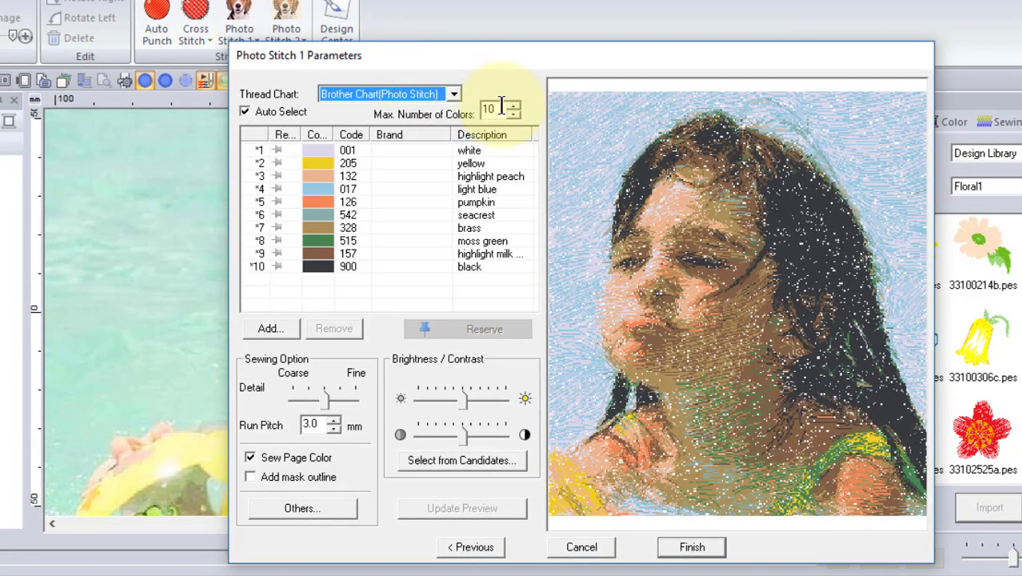
Compare the stitch previews with the maximum number of colors set to 20 and to 10.
double_click(500, 107)
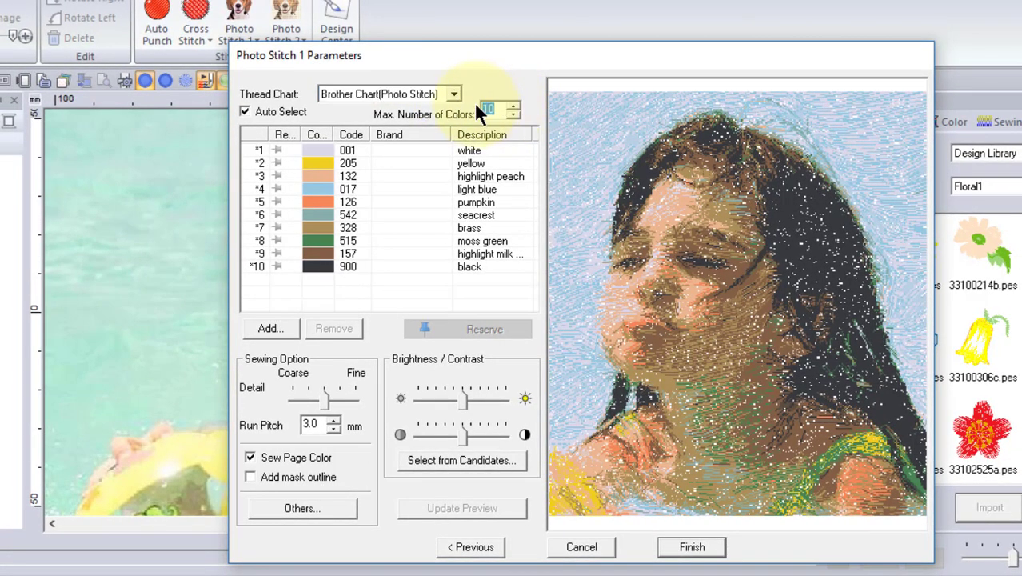
text(20)
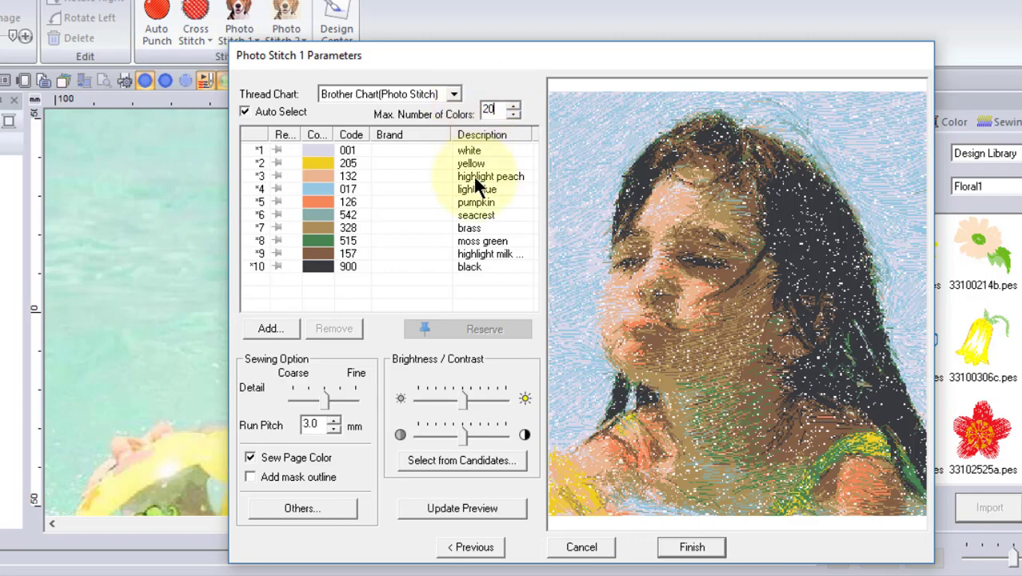
click(466, 503)
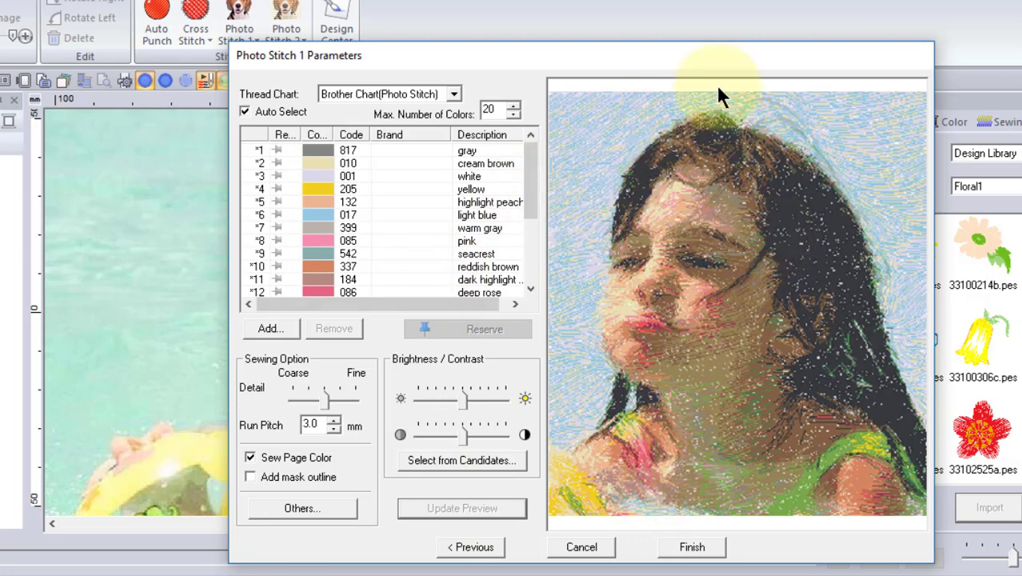
double_click(505, 105)
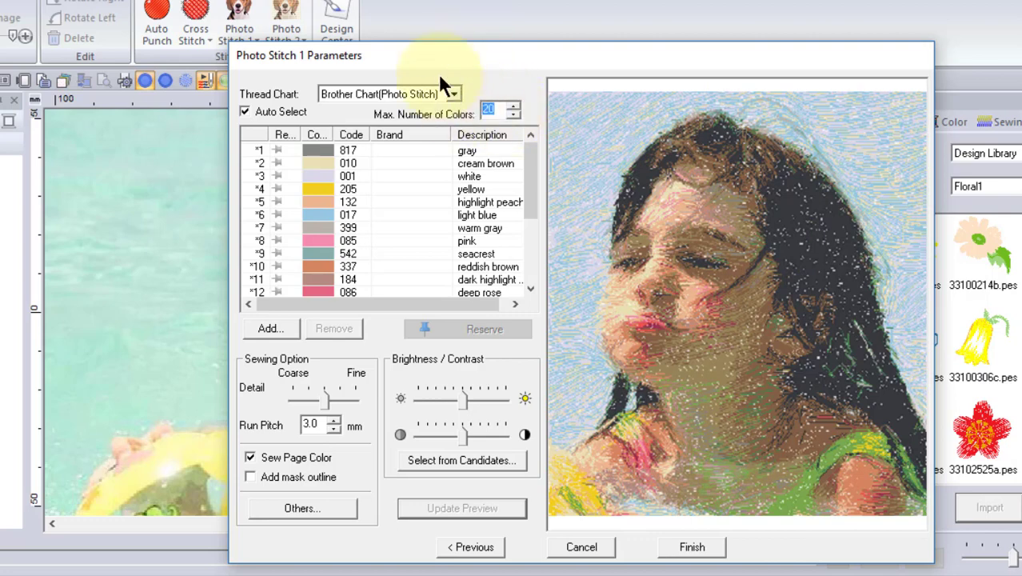
text(10)
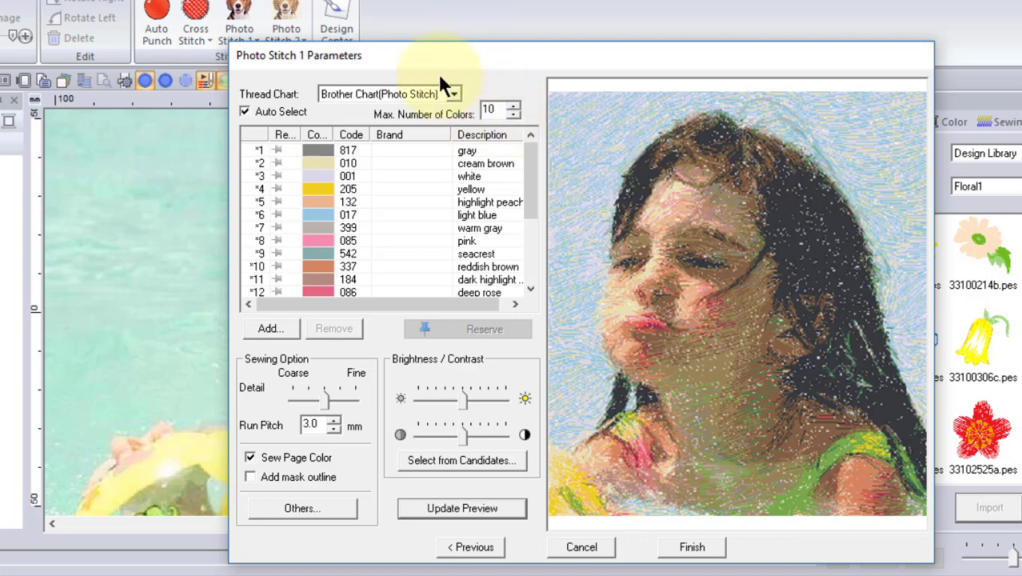
click(463, 507)
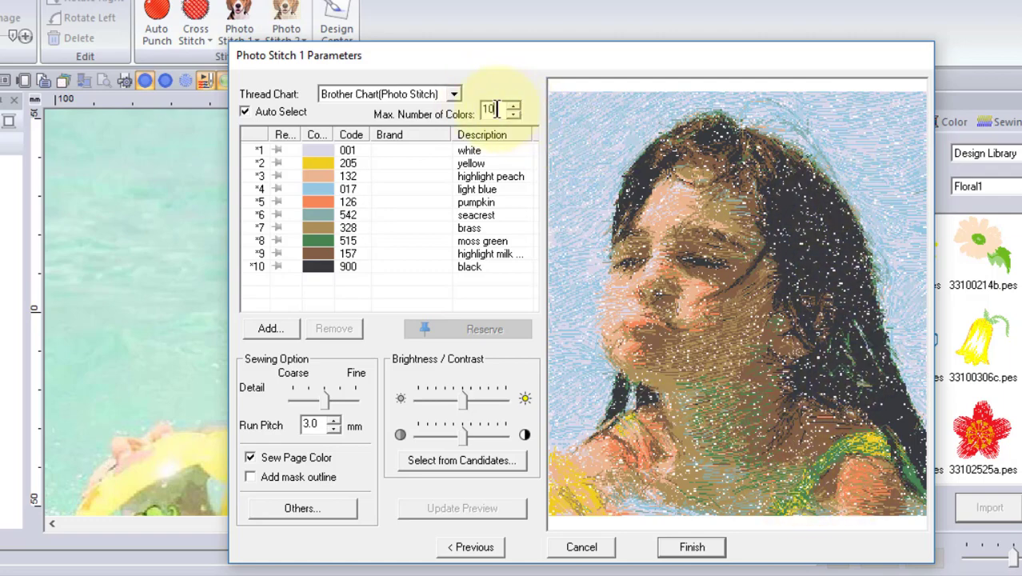
Set the maximum number of colors to 20 and update the stitch preview.
drag(495, 109, 471, 113)
text(20)
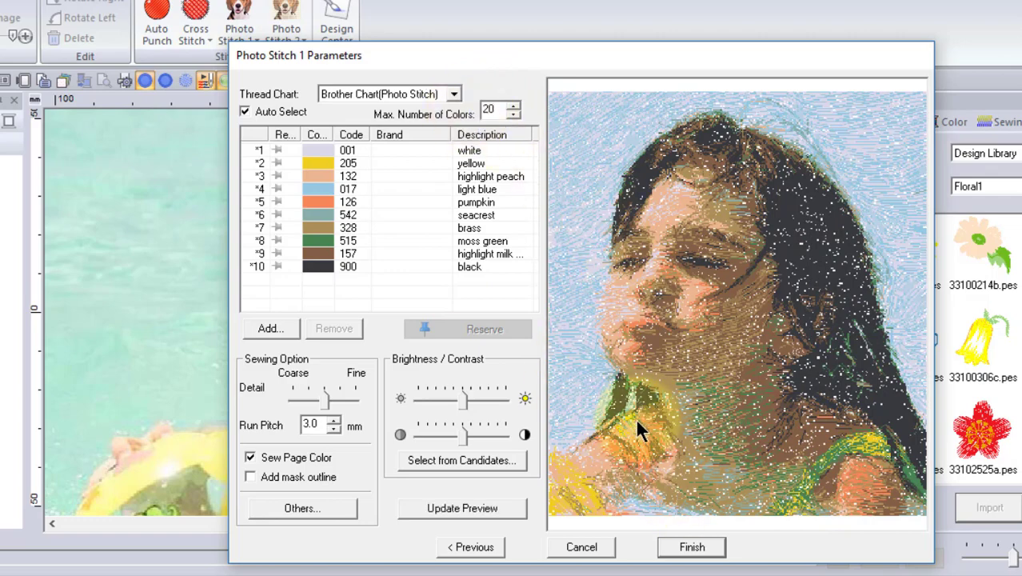
click(664, 353)
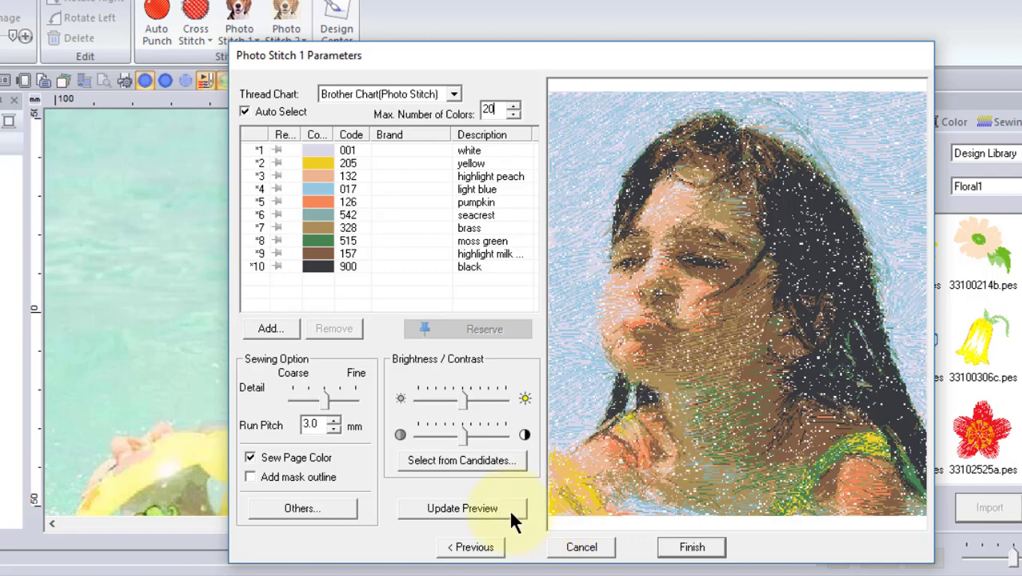
click(463, 509)
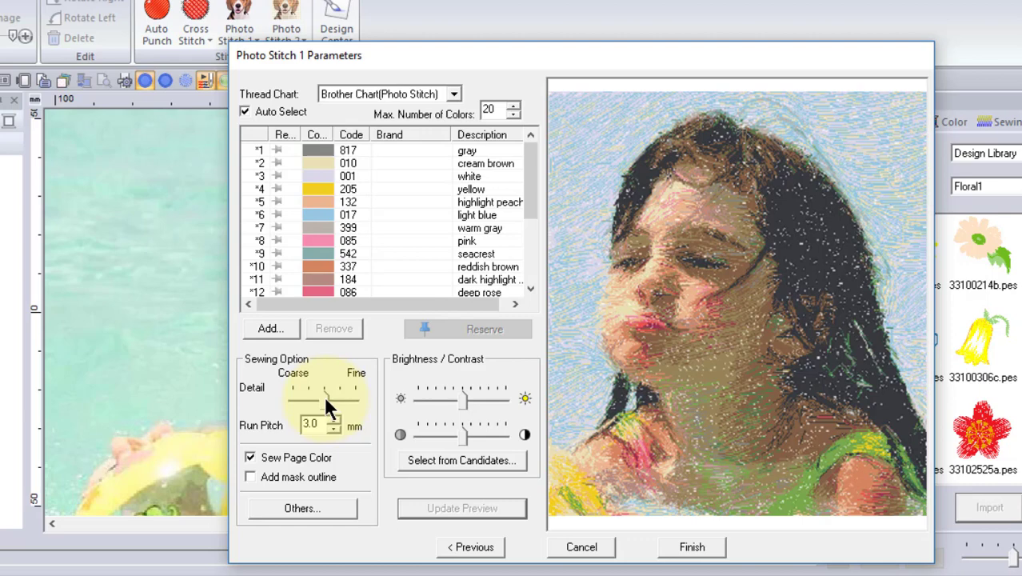
Try a finer Detail setting and set the run pitch to 2.5 mm.
drag(326, 398, 340, 398)
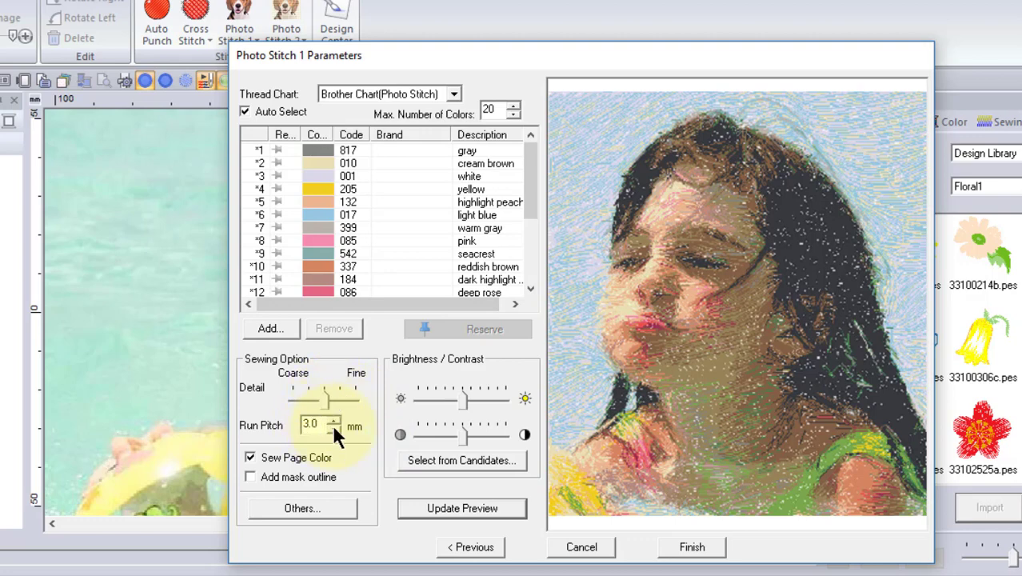
click(334, 428)
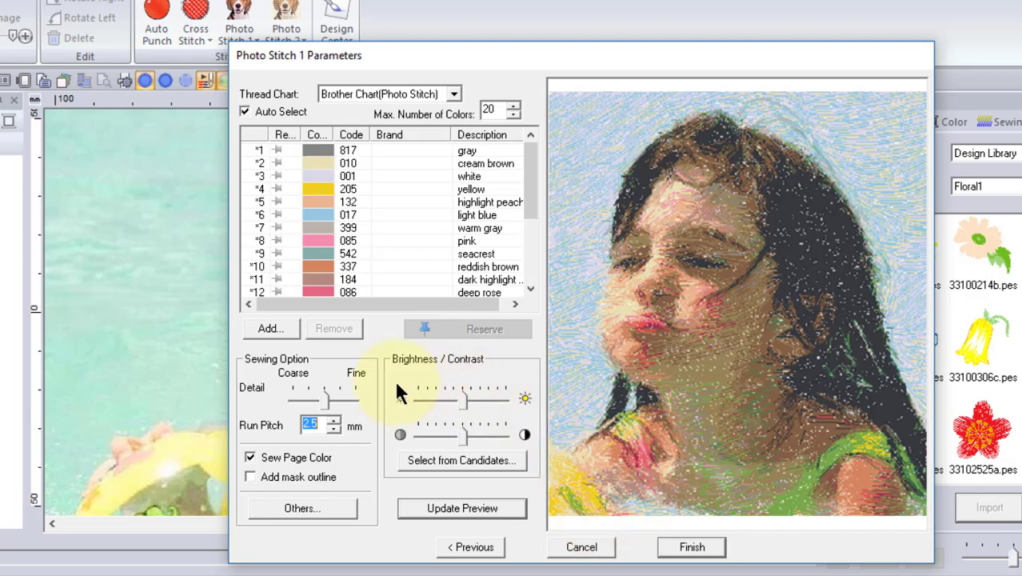
Lower the brightness by one notch and raise the contrast by two notches, updating the preview for each.
click(461, 398)
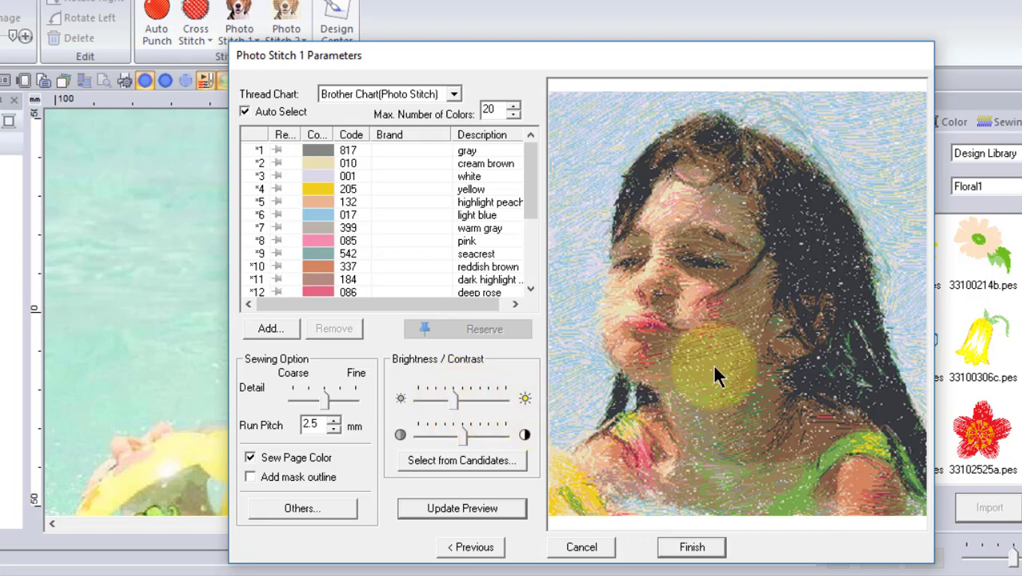
click(490, 506)
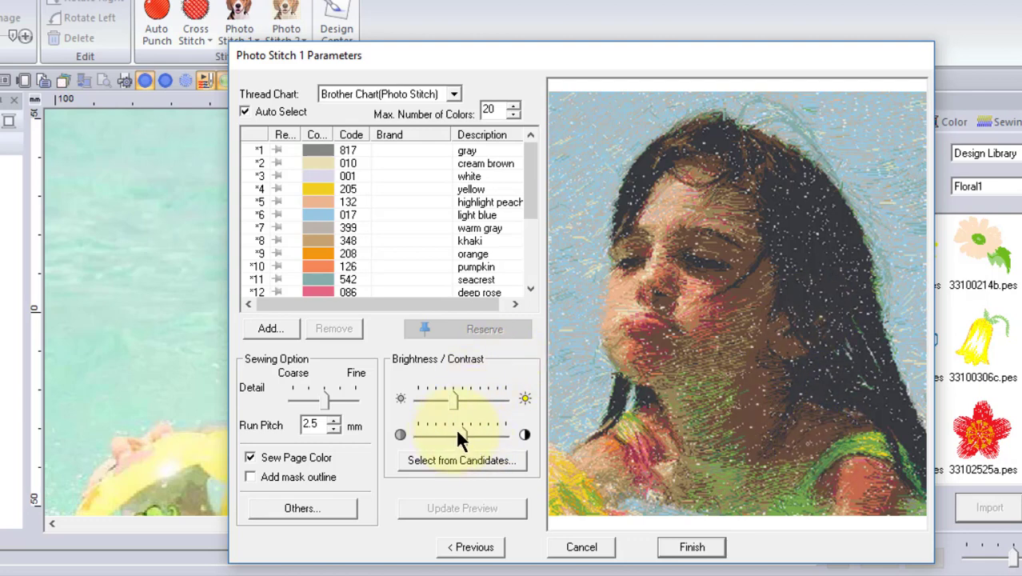
drag(458, 433, 470, 436)
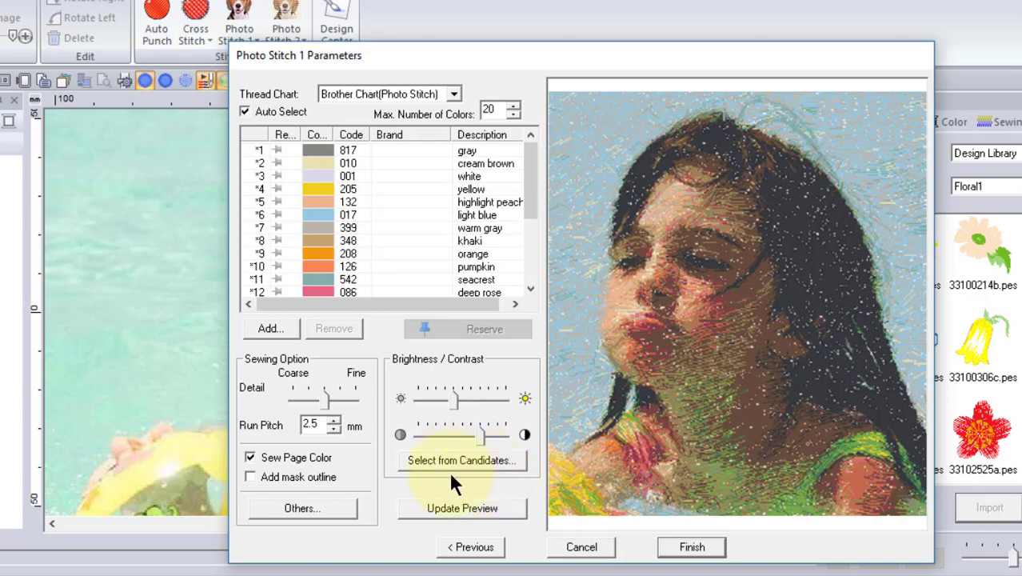
click(463, 511)
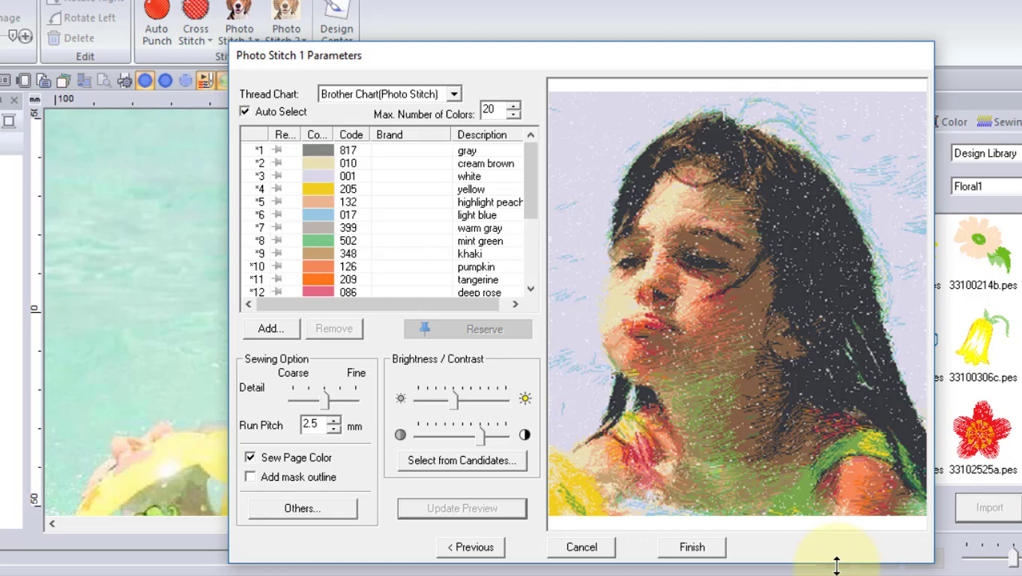
Try the ISACORD Polyester thread chart and update the stitch preview.
click(455, 94)
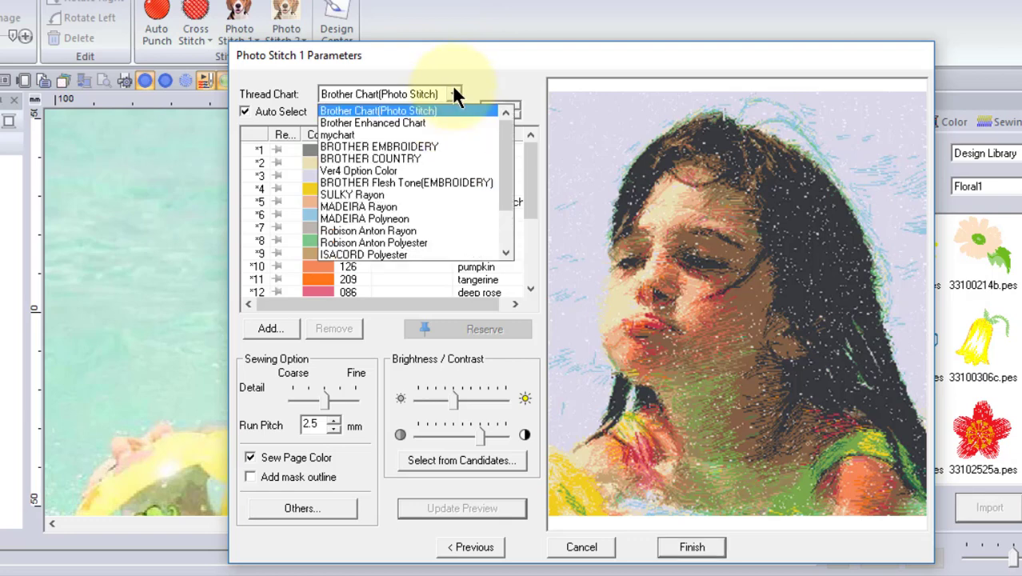
click(403, 255)
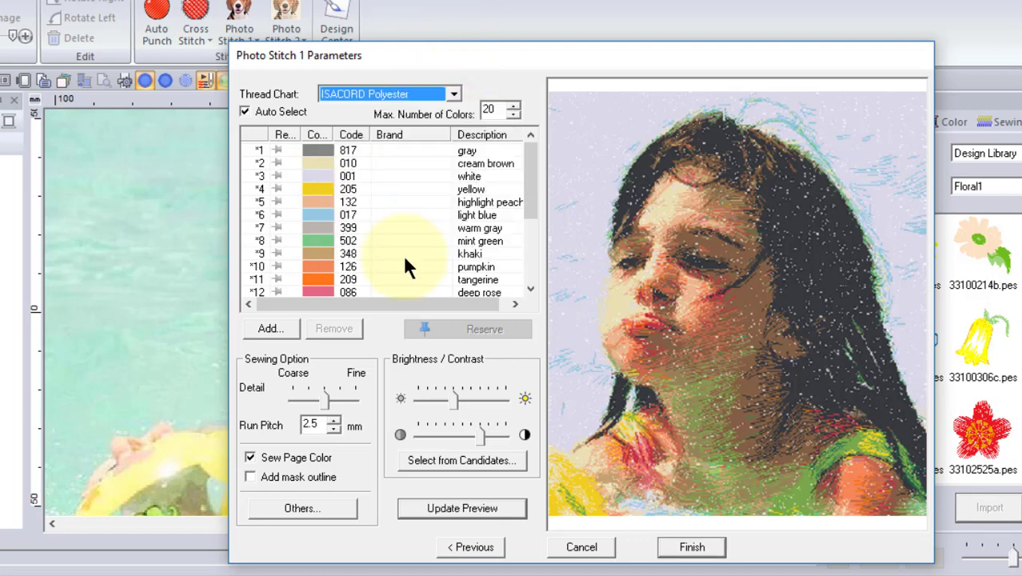
click(460, 512)
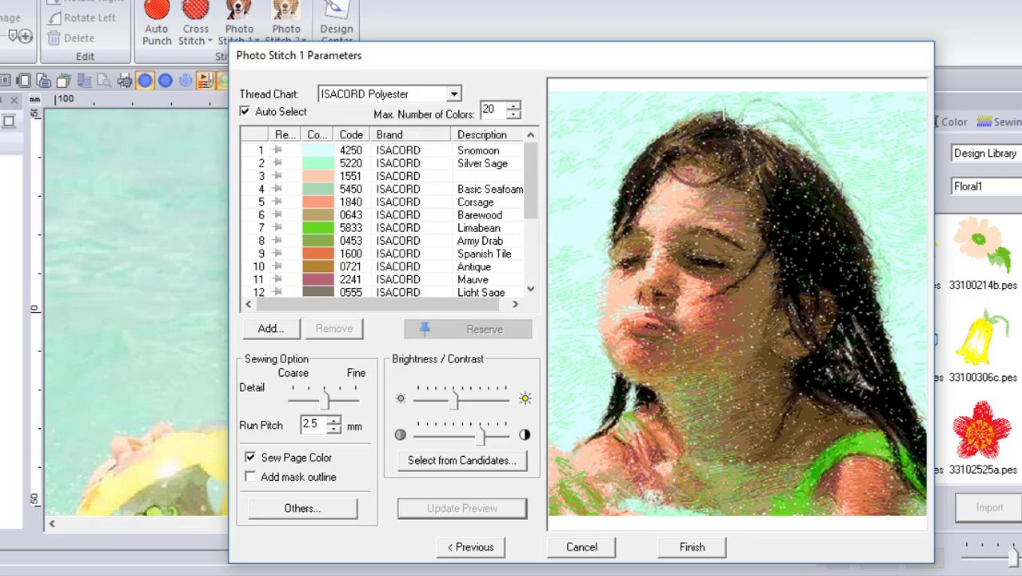
Check the Isacord thread color chart in the browser and return to the Photo Stitch 1 parameters.
mouse_move(329, 575)
click(329, 528)
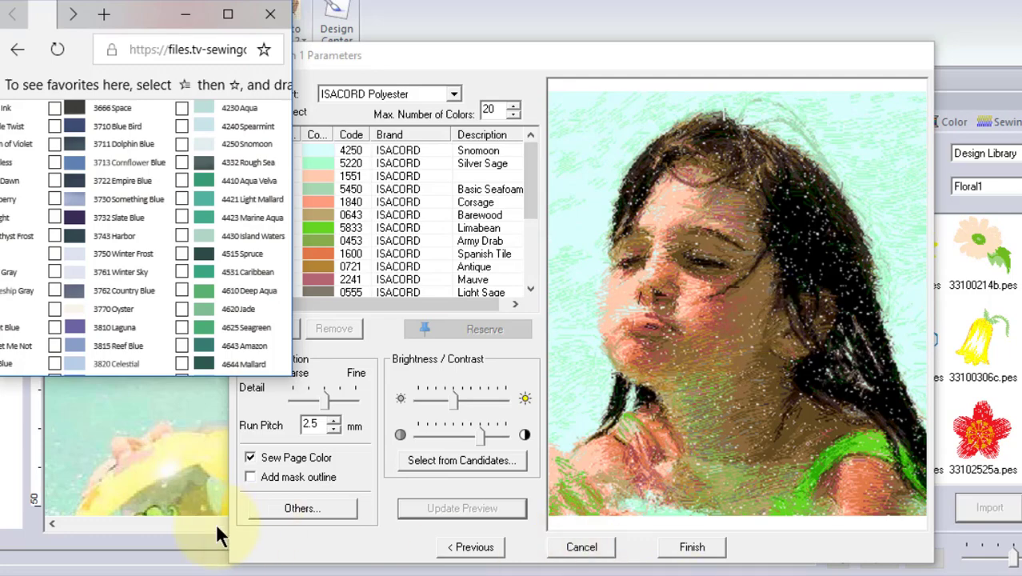
click(187, 486)
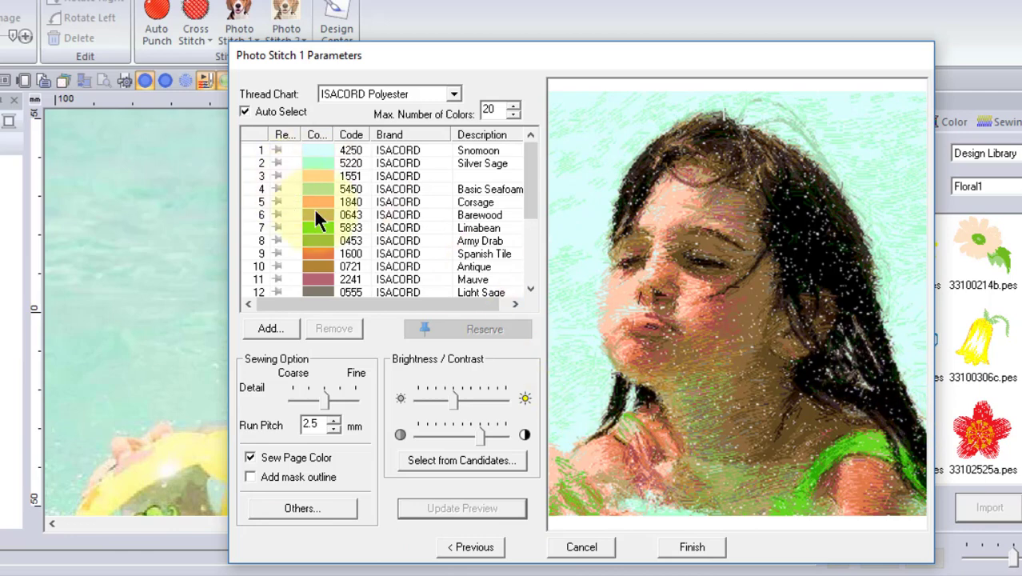
Preview the design with the SULKY Rayon thread chart and with the MADEIRA Polyneon thread chart.
click(454, 94)
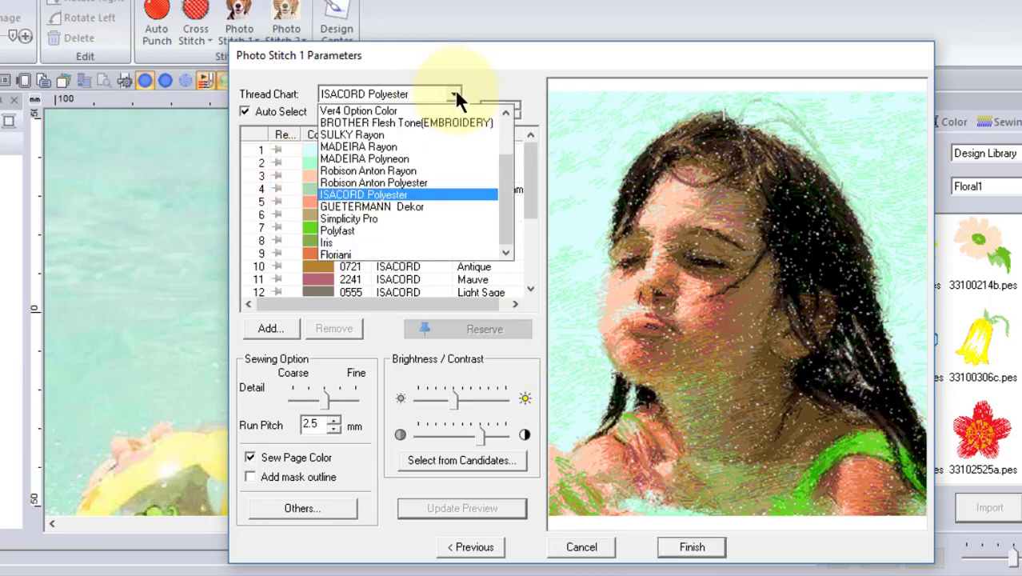
click(390, 131)
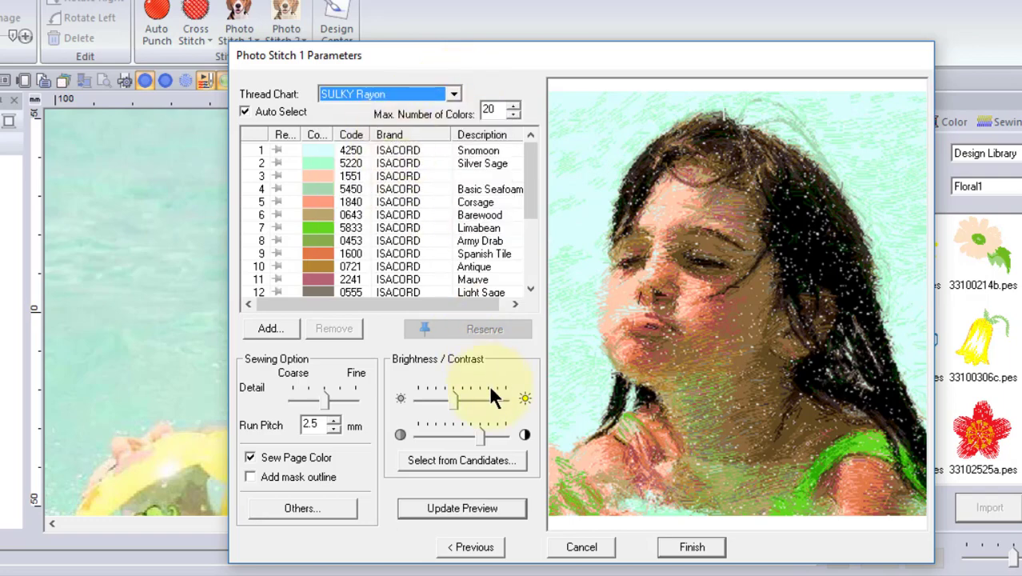
click(482, 510)
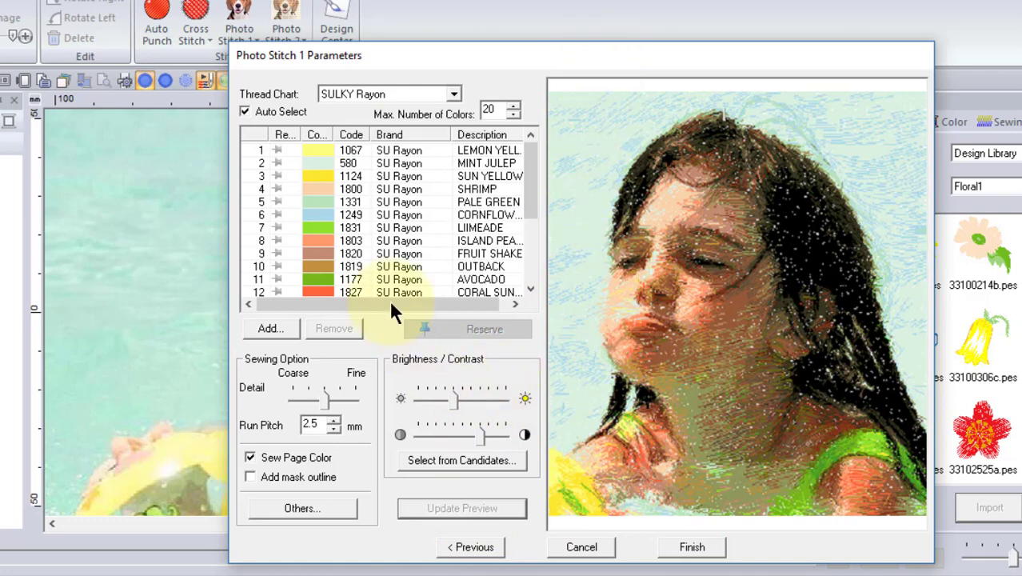
click(453, 96)
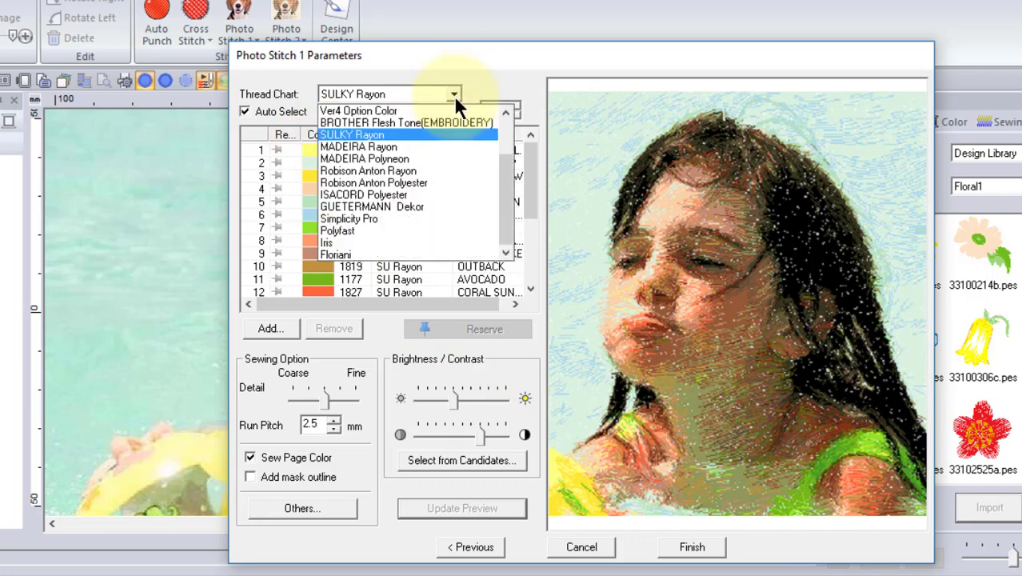
click(388, 161)
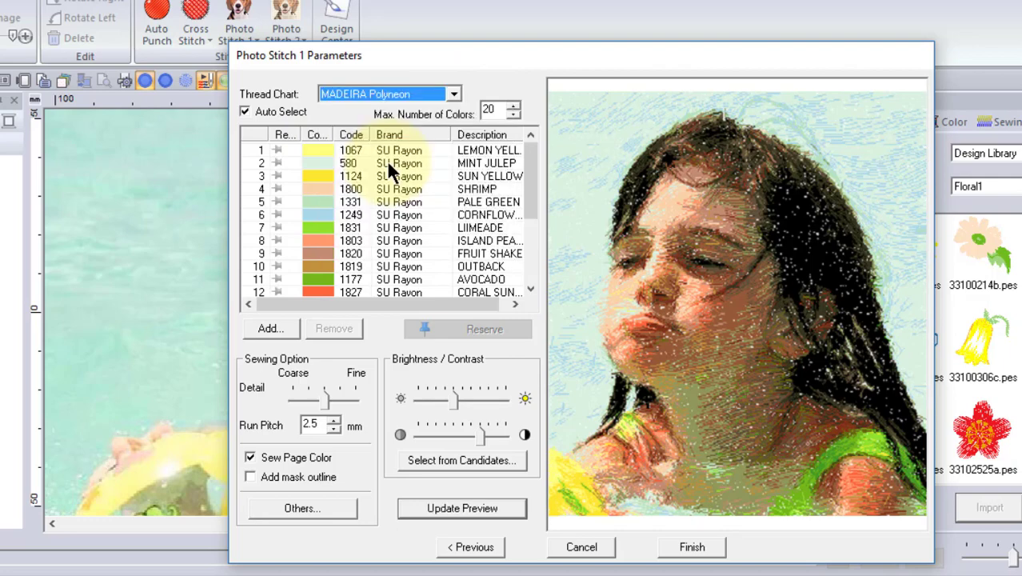
click(479, 510)
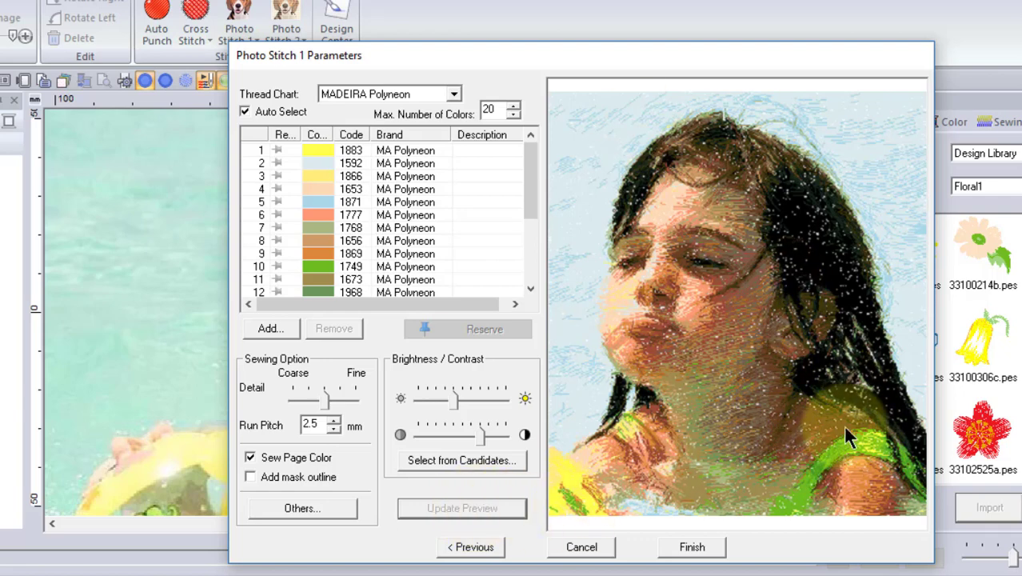
Set the thread chart back to Brother Chart(Photo Stitch) and refresh the stitch preview.
click(453, 95)
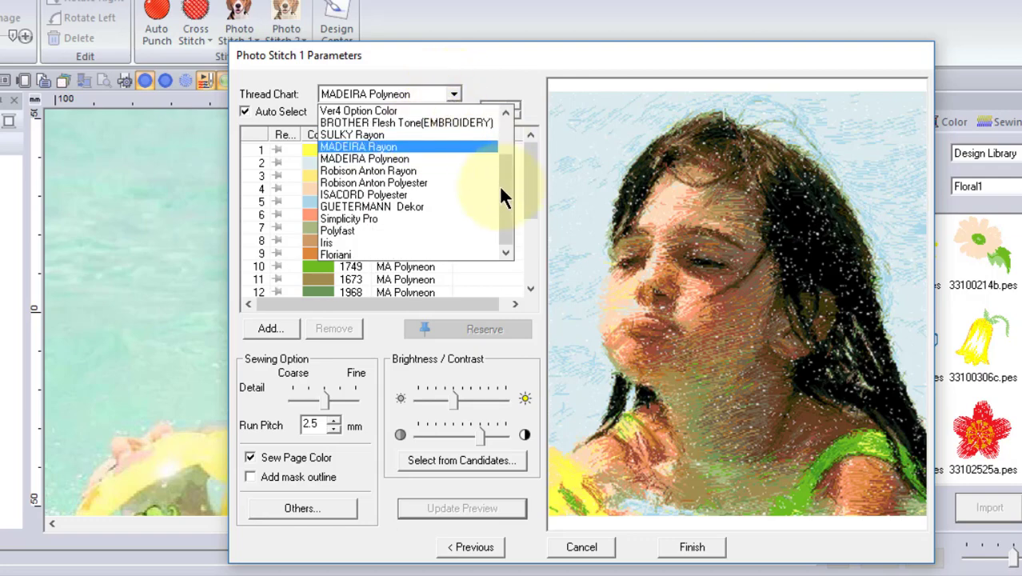
drag(503, 185, 500, 130)
click(434, 111)
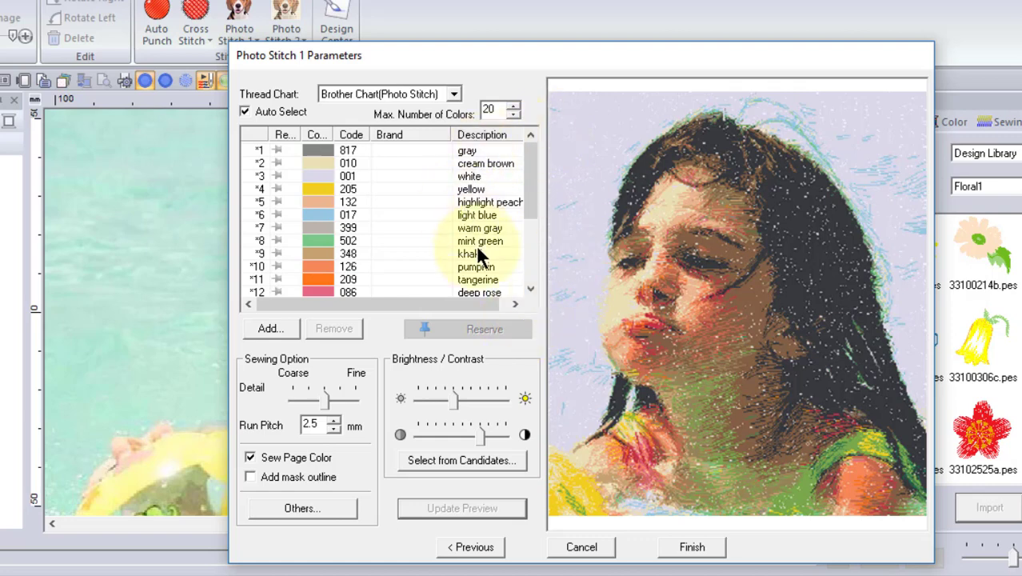
Reserve the deep rose, cream brown, highlight peach and light blue threads in the color list.
click(272, 210)
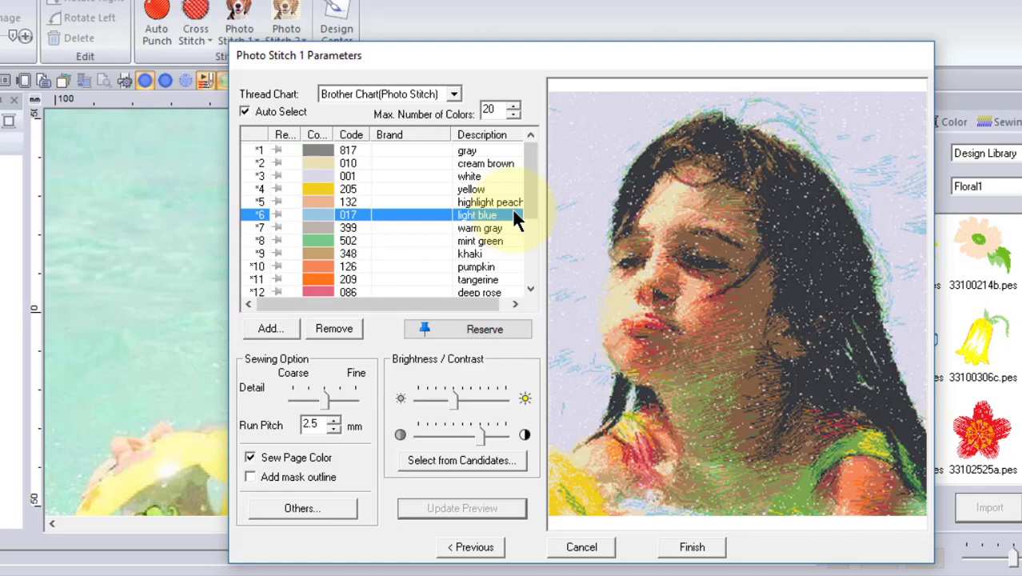
click(277, 160)
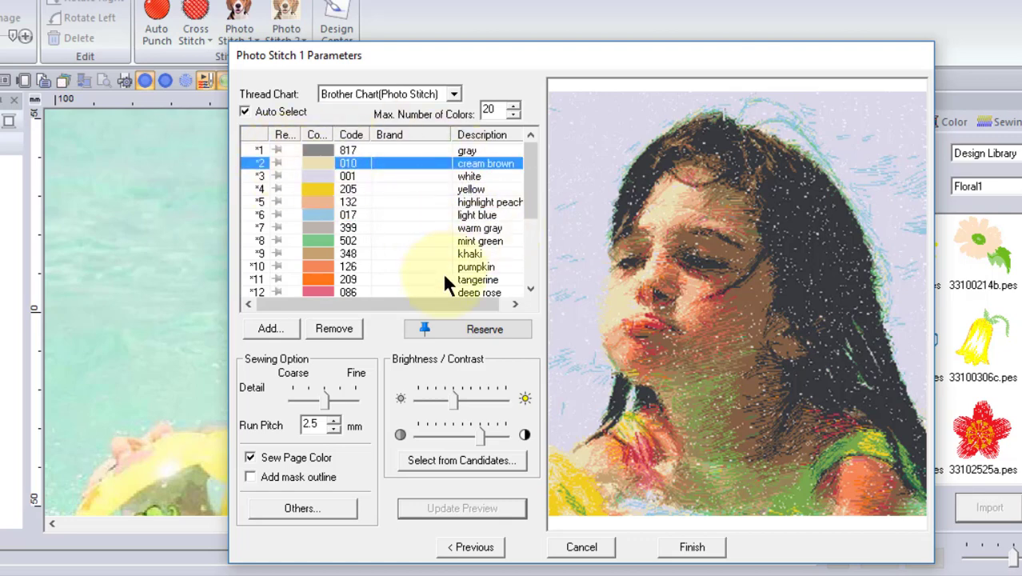
click(278, 292)
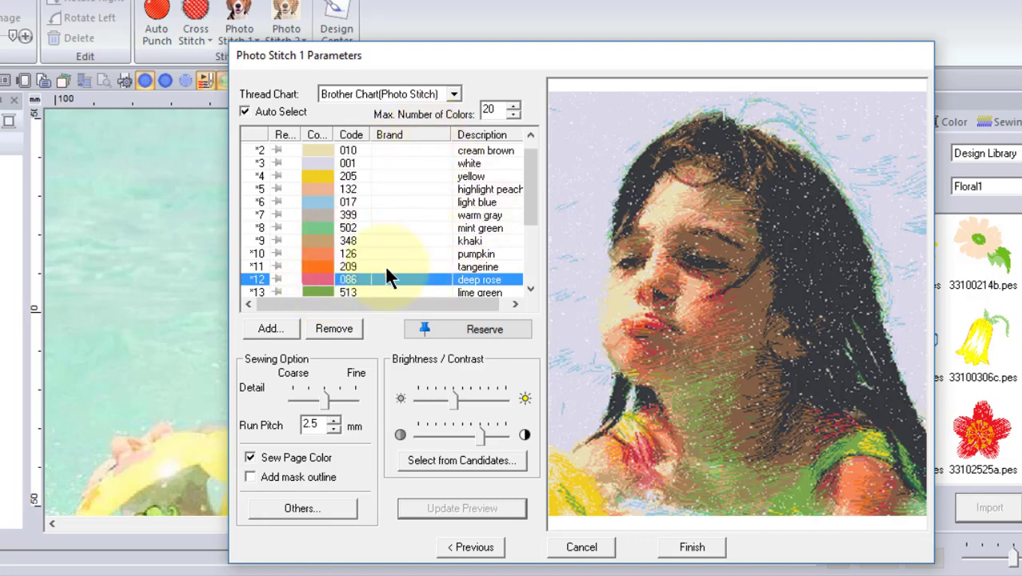
click(417, 323)
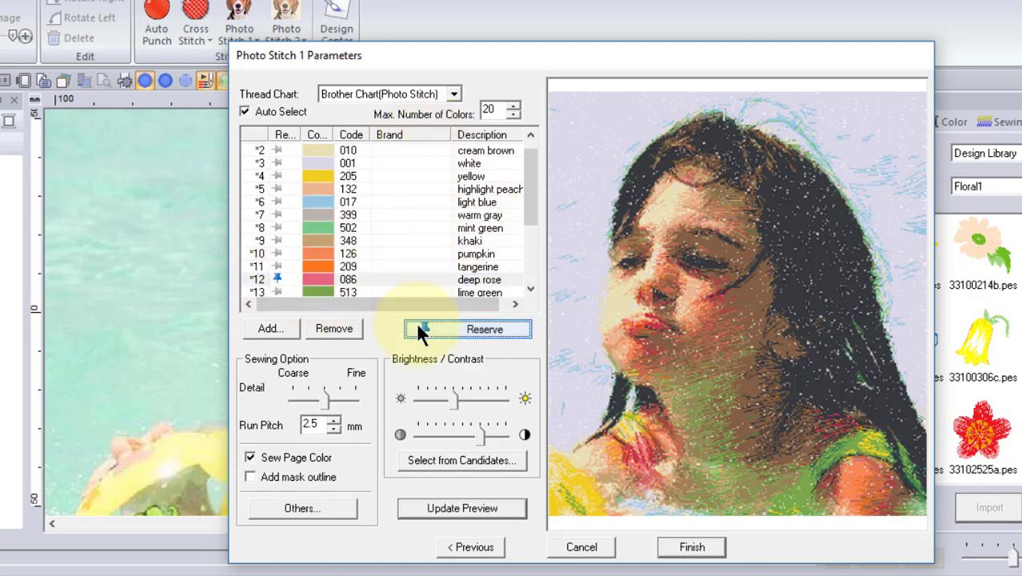
click(275, 150)
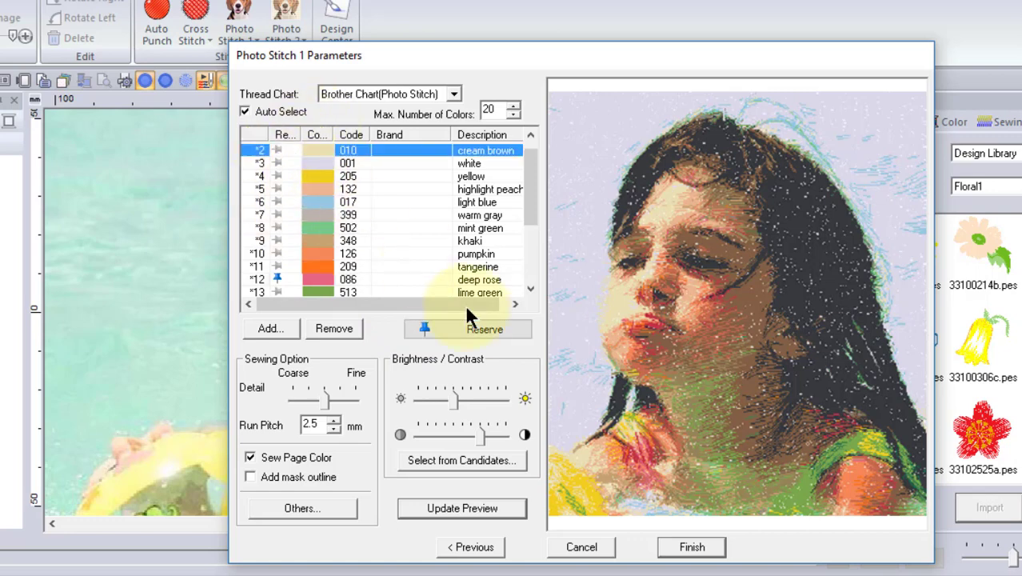
click(453, 326)
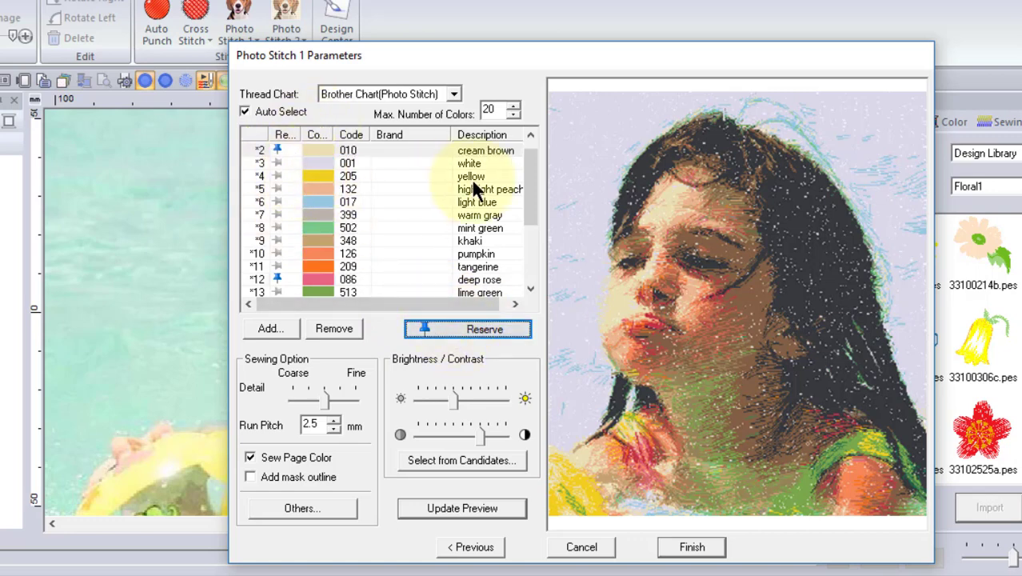
click(278, 189)
click(454, 328)
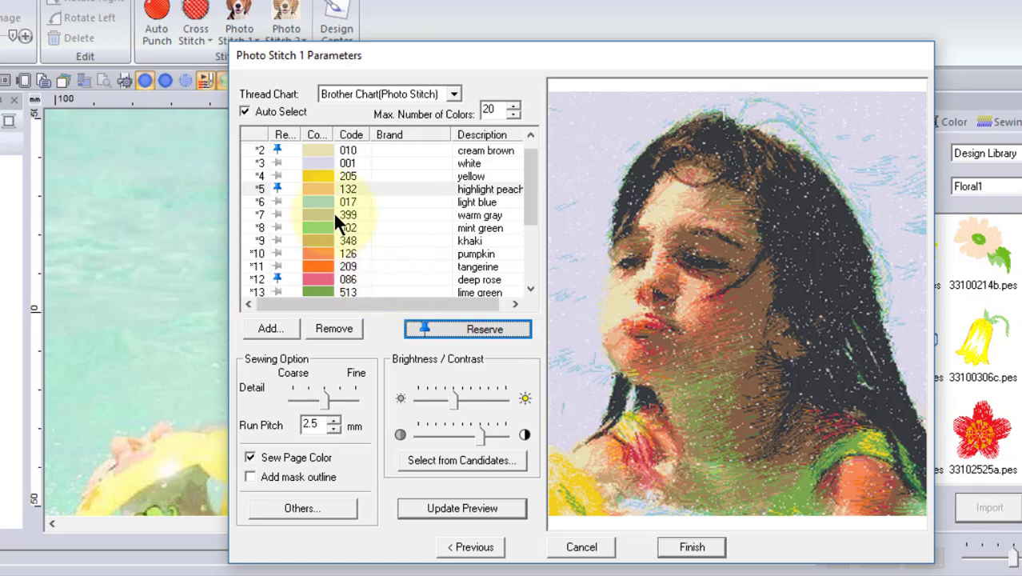
click(267, 198)
click(446, 329)
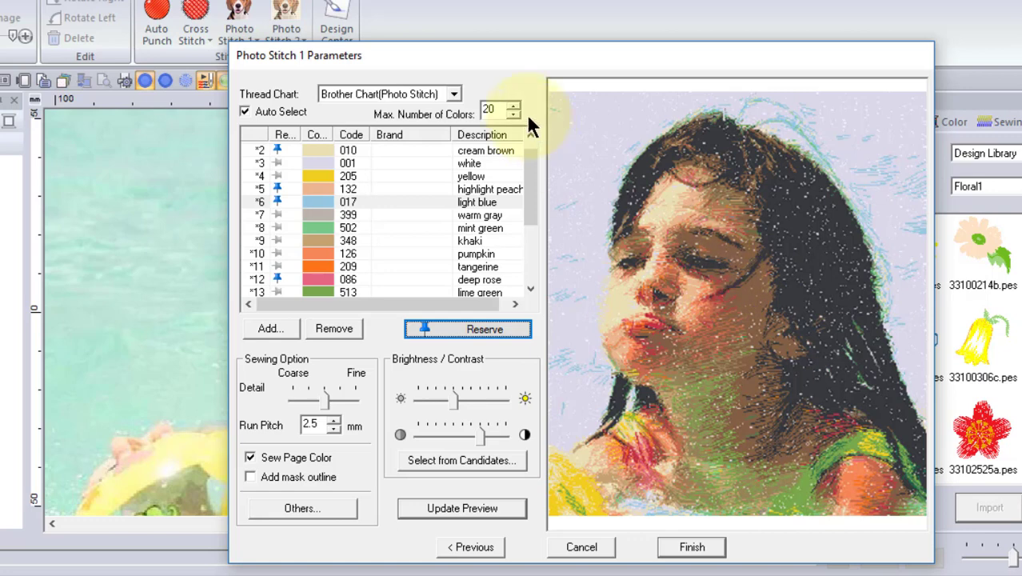
Set the maximum number of colors to 10 and update the stitch preview.
drag(493, 108, 455, 98)
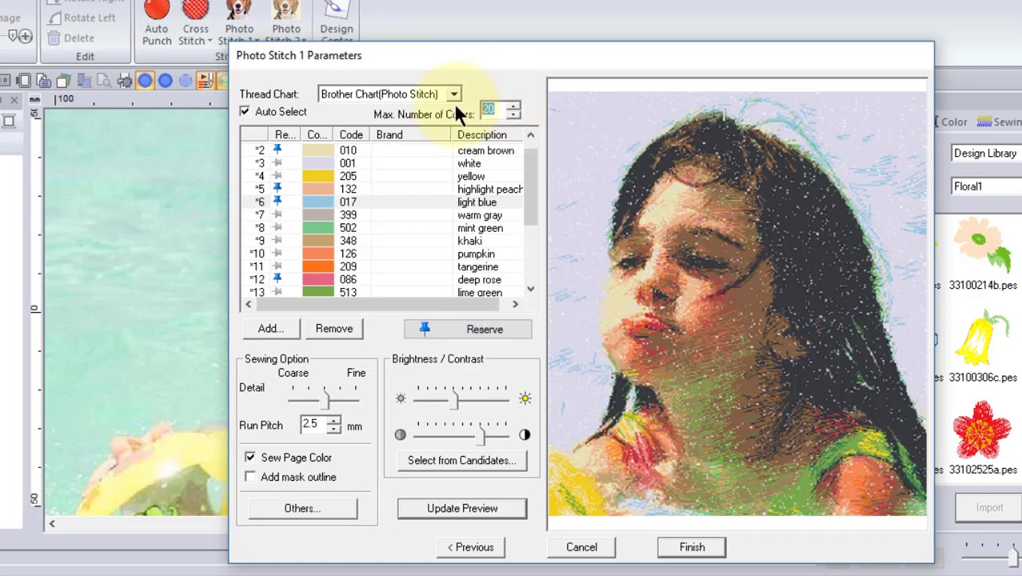
text(10)
click(470, 506)
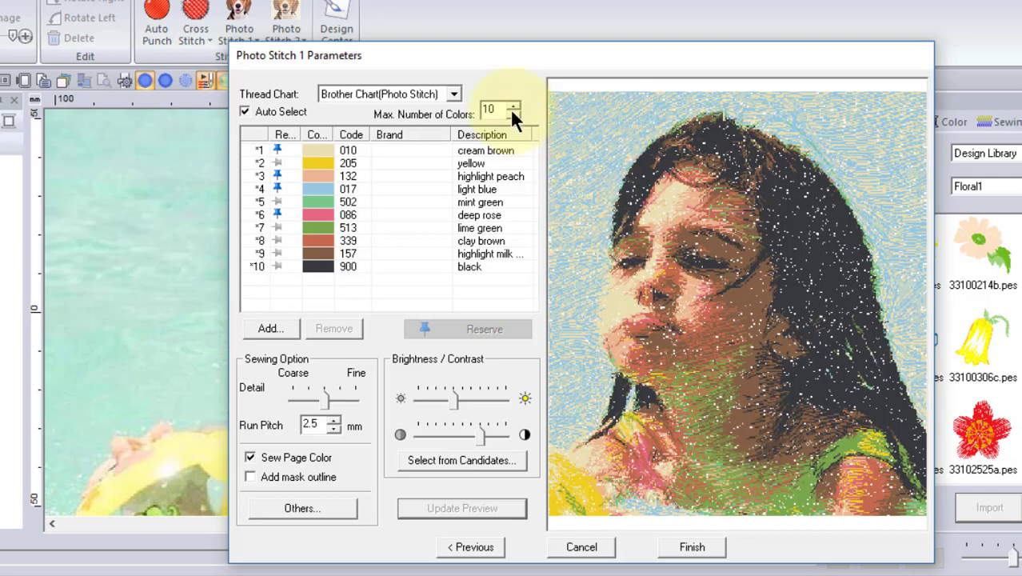
Switch the thread chart to ISACORD Polyester and update the stitch preview.
click(450, 94)
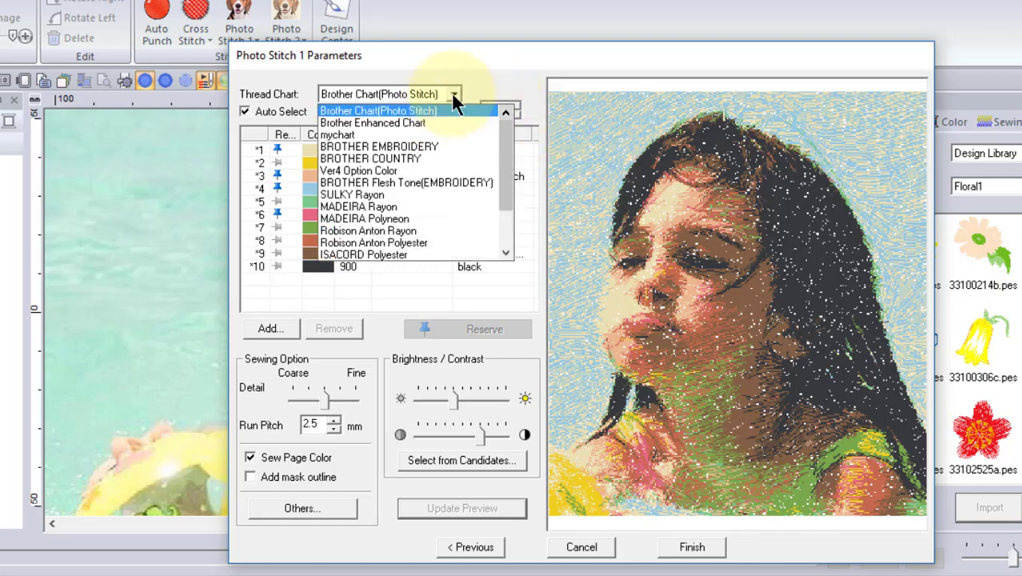
click(397, 253)
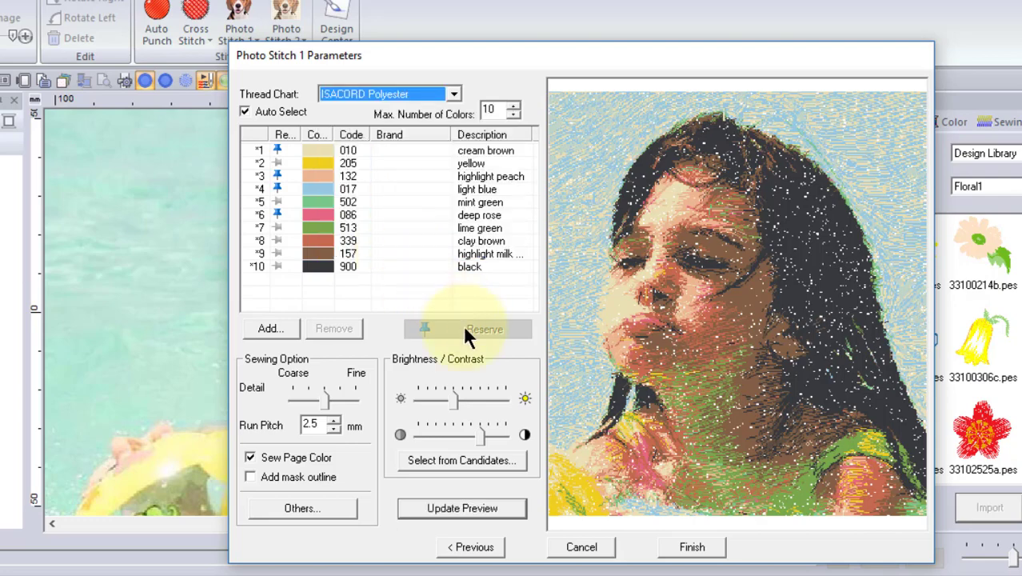
click(471, 505)
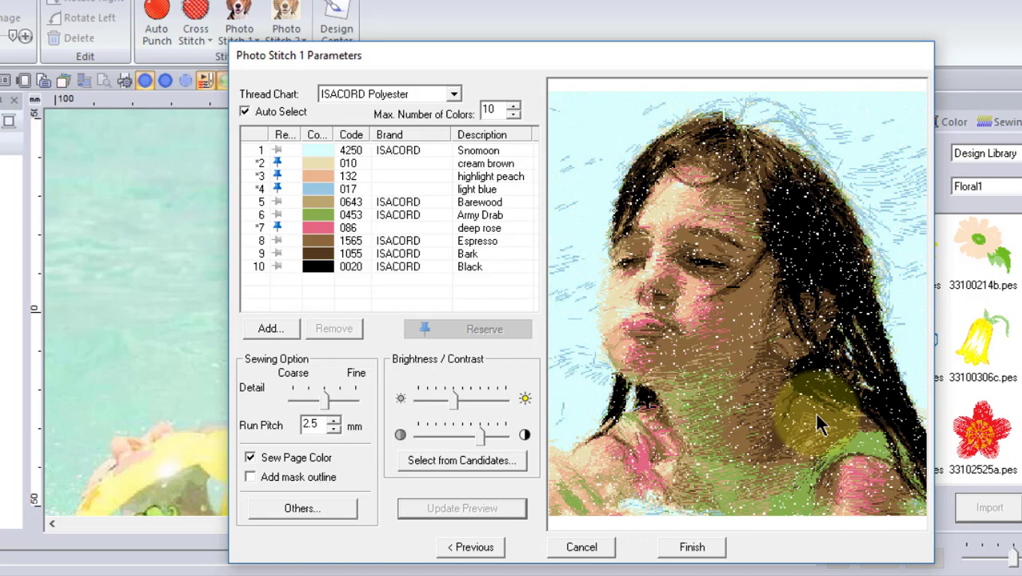
Release the reservations on the cream brown, highlight peach and light blue threads.
click(279, 162)
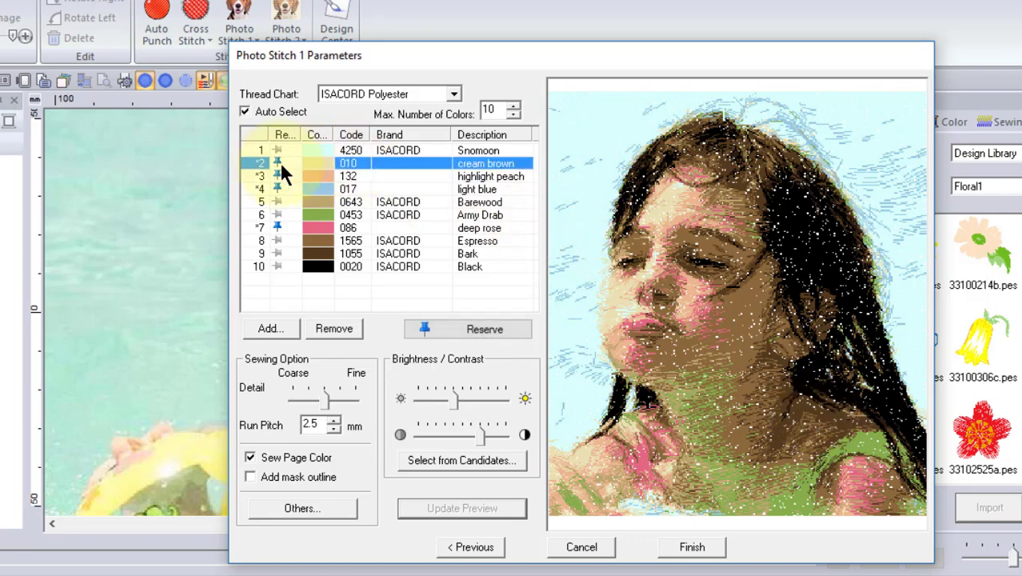
click(451, 329)
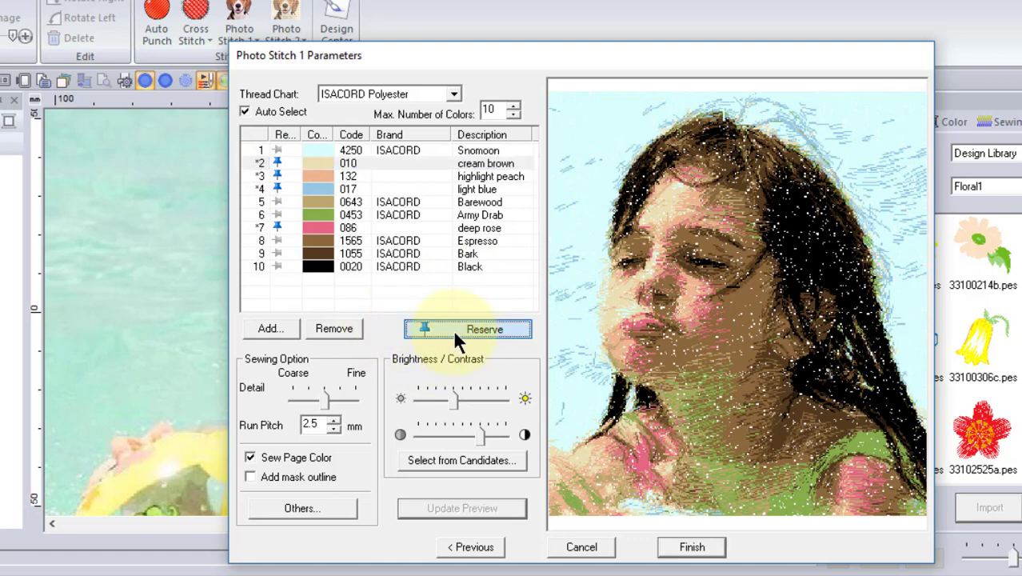
click(278, 188)
click(279, 174)
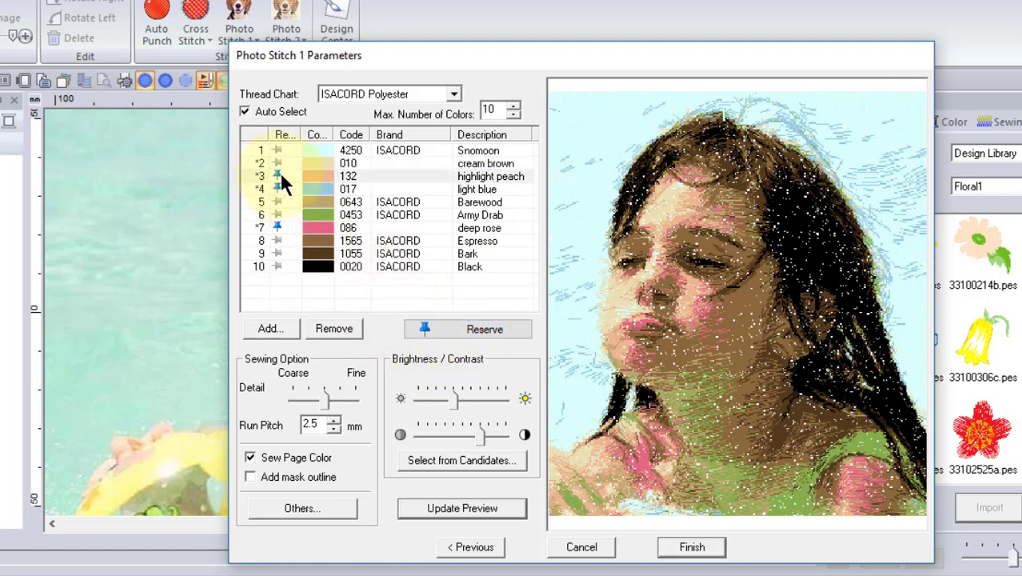
click(471, 328)
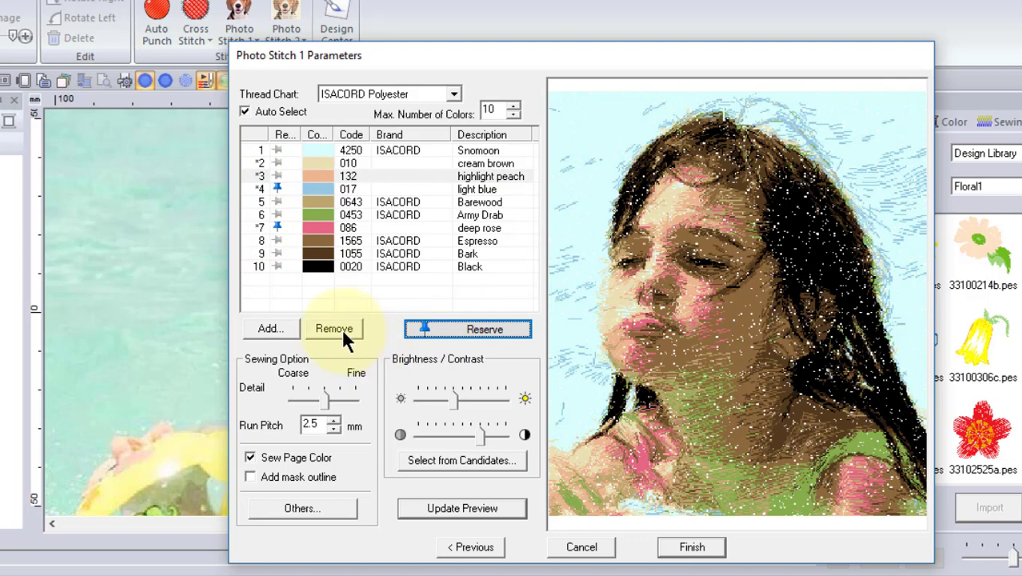
click(277, 187)
click(450, 329)
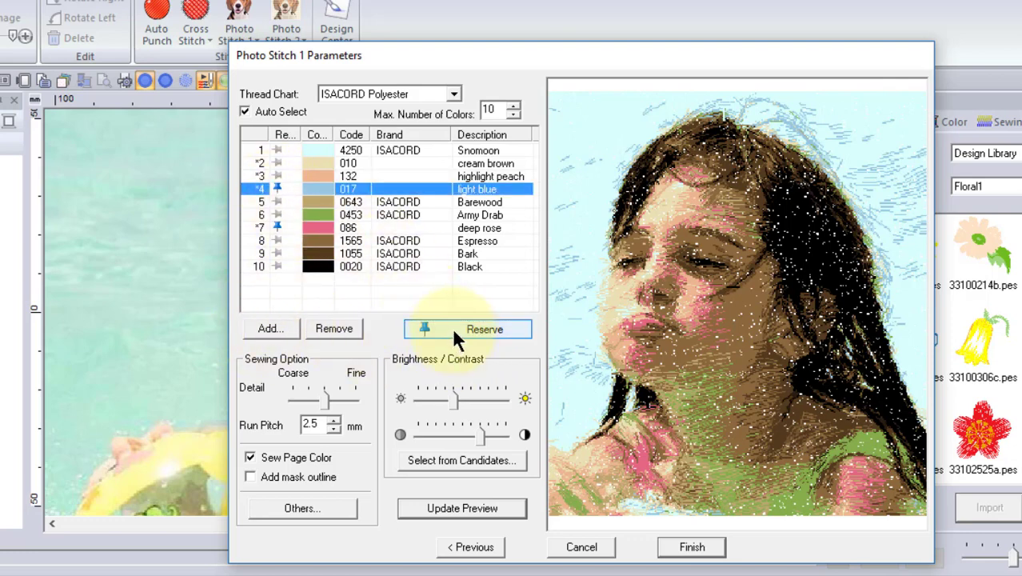
click(452, 327)
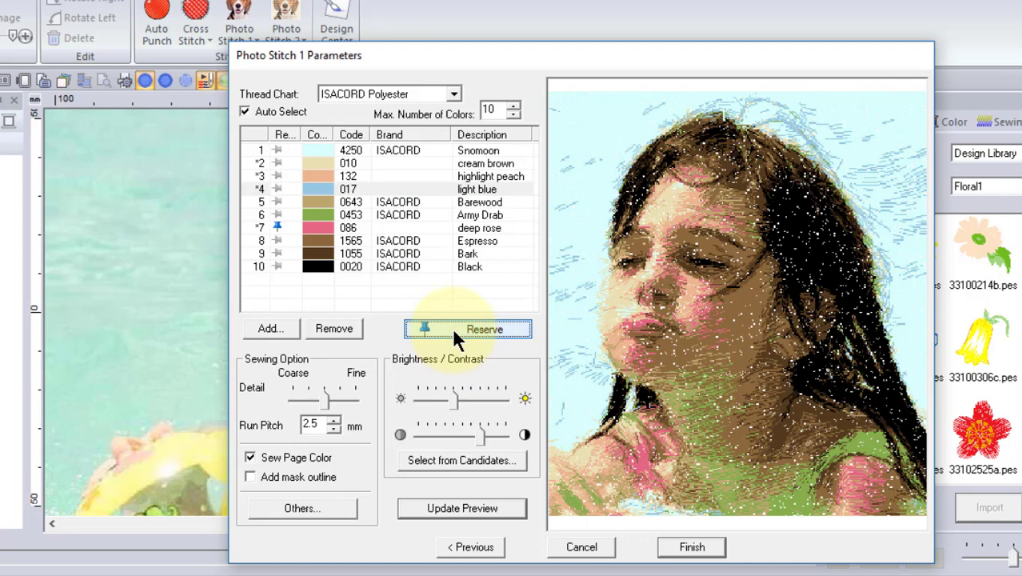
Release the reservation on the deep rose thread and update the stitch preview.
click(275, 216)
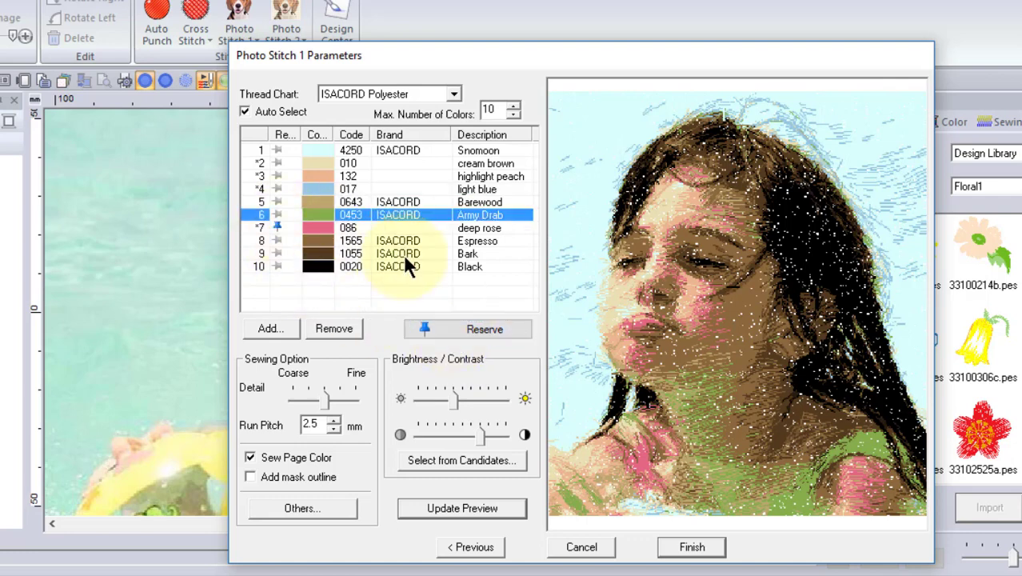
click(459, 332)
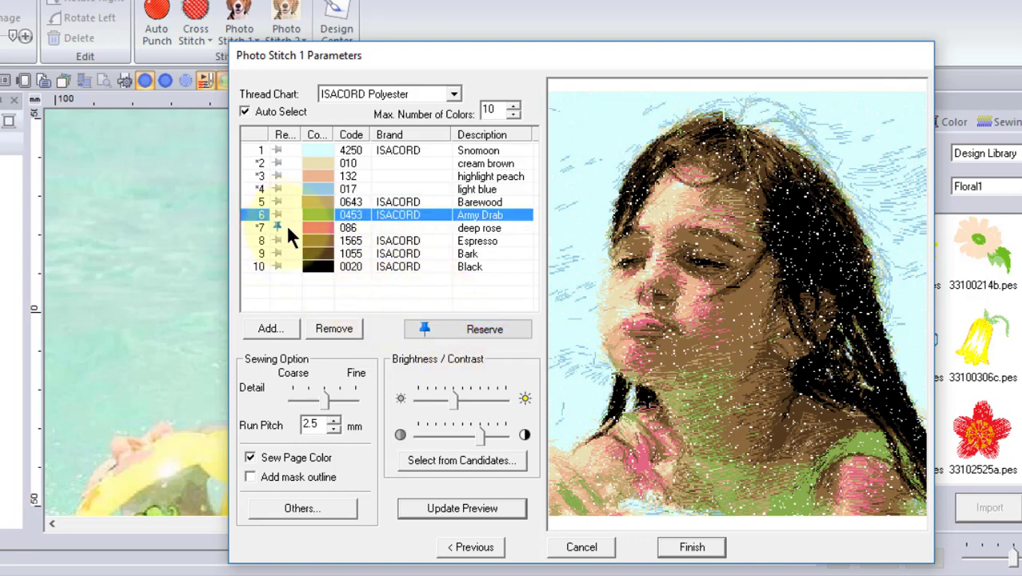
click(277, 221)
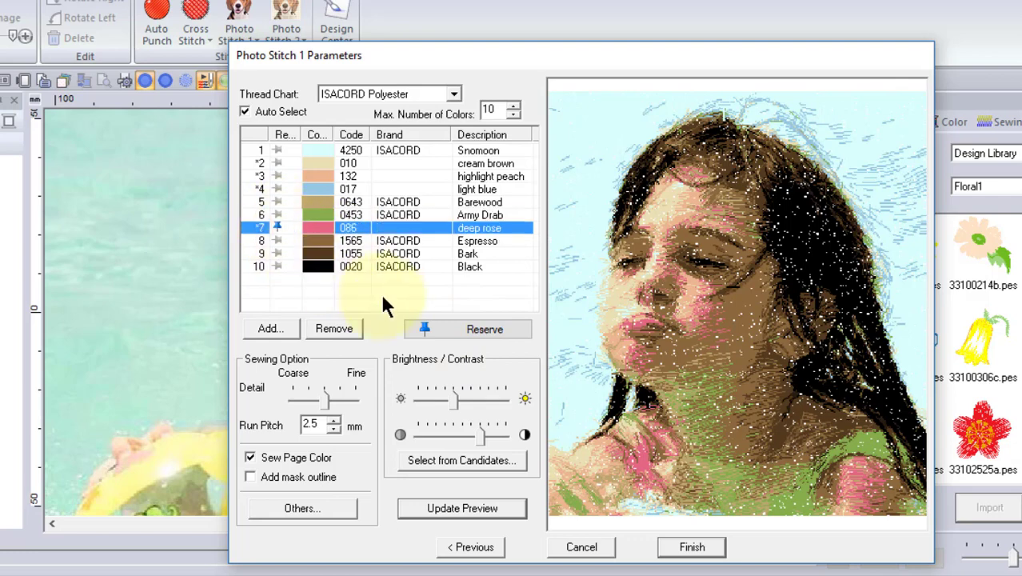
click(462, 331)
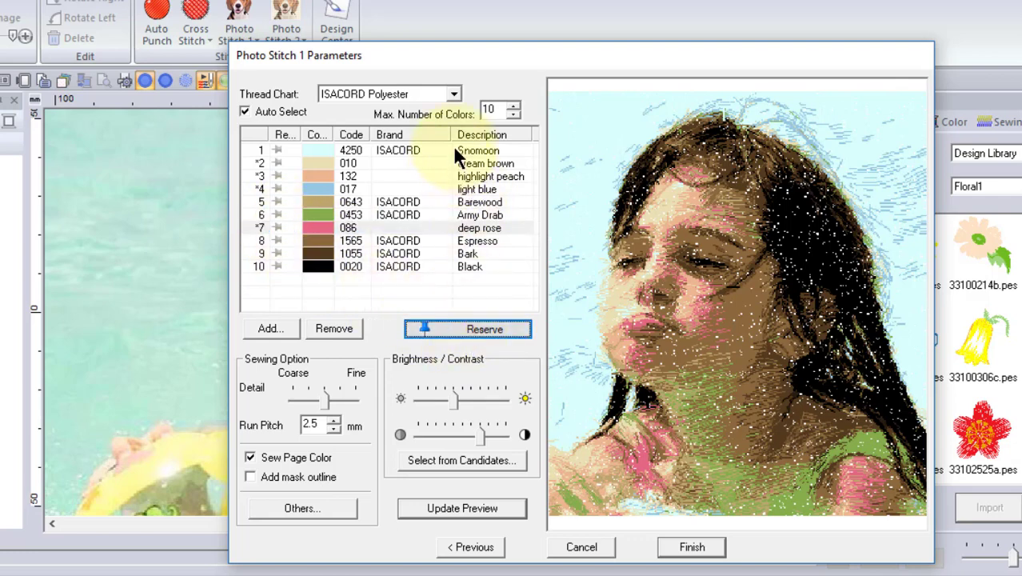
click(472, 504)
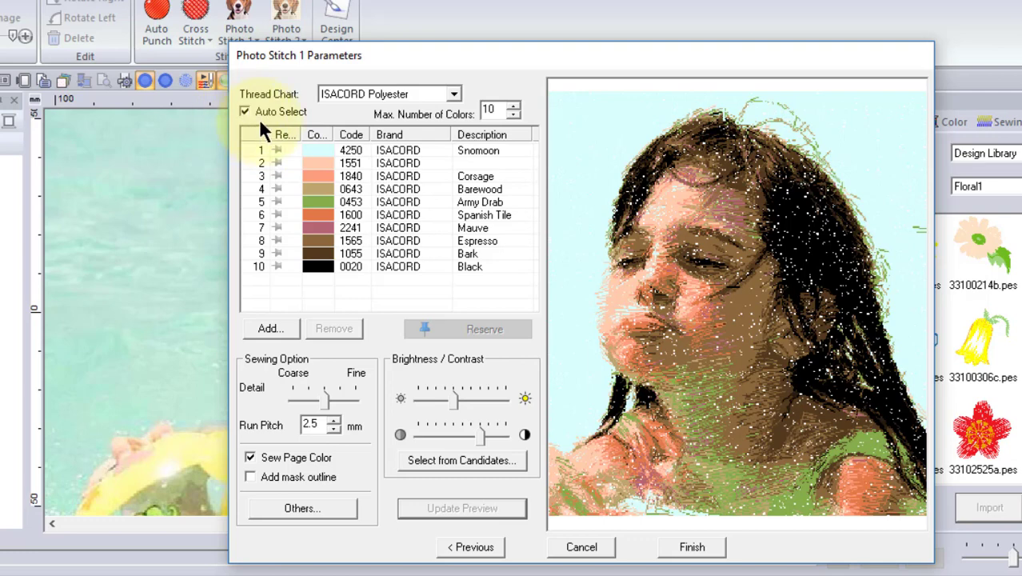
Turn Auto Select off and back on to compare which thread settings it controls.
click(244, 112)
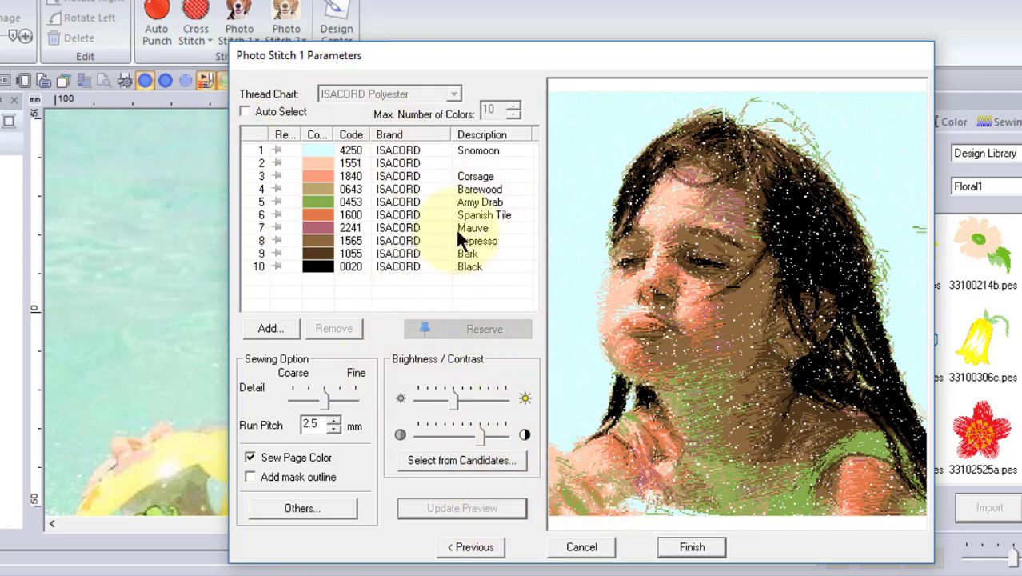
click(246, 111)
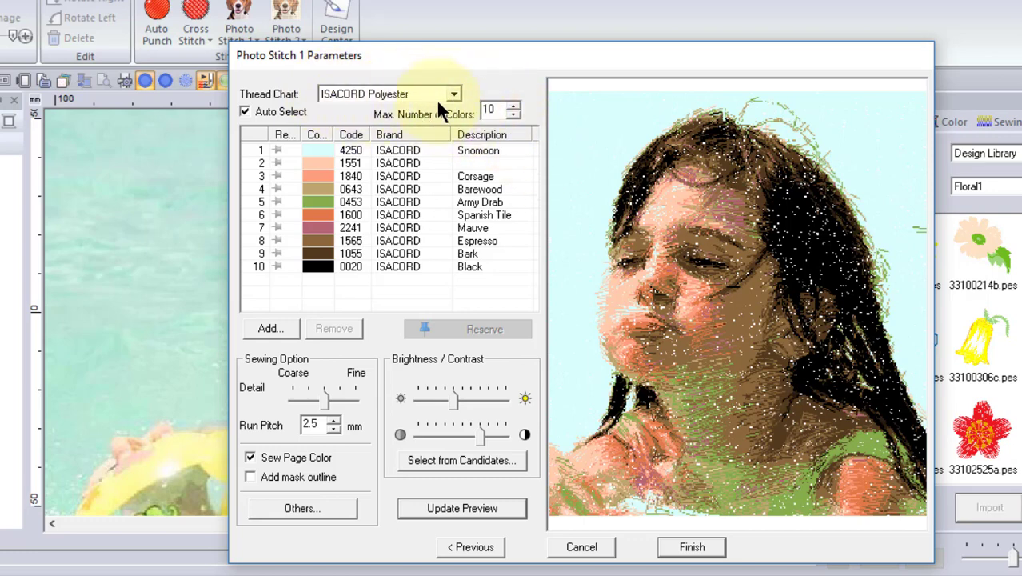
click(245, 112)
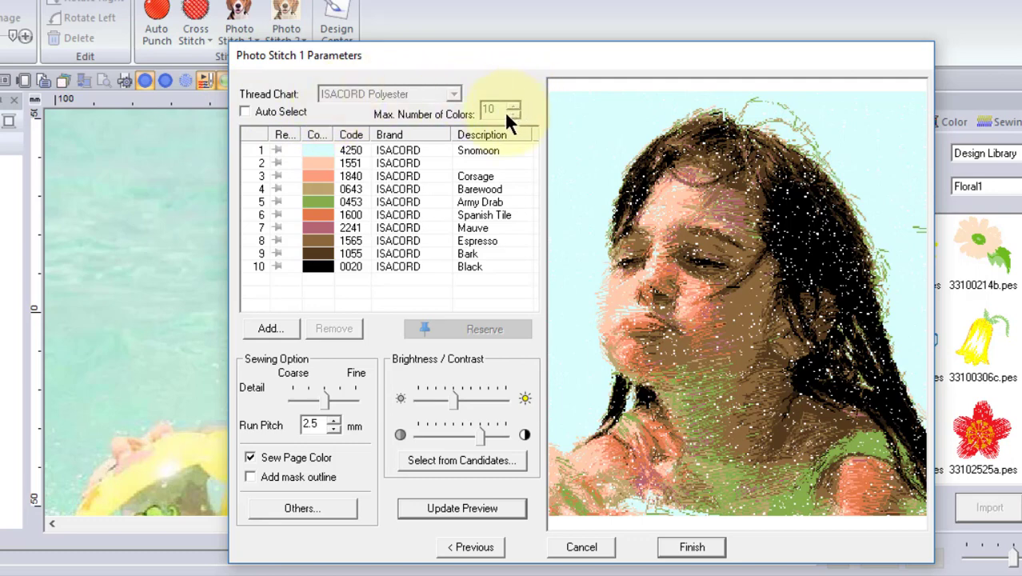
click(245, 112)
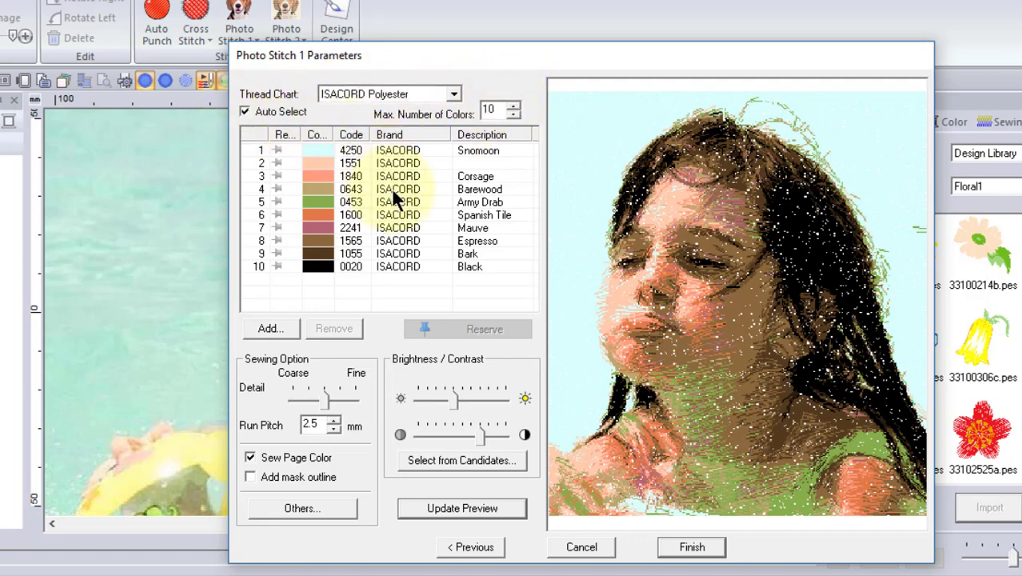
Add the ISACORD Polyester thread 1913 Cherry to the color list and update the stitch preview.
click(268, 328)
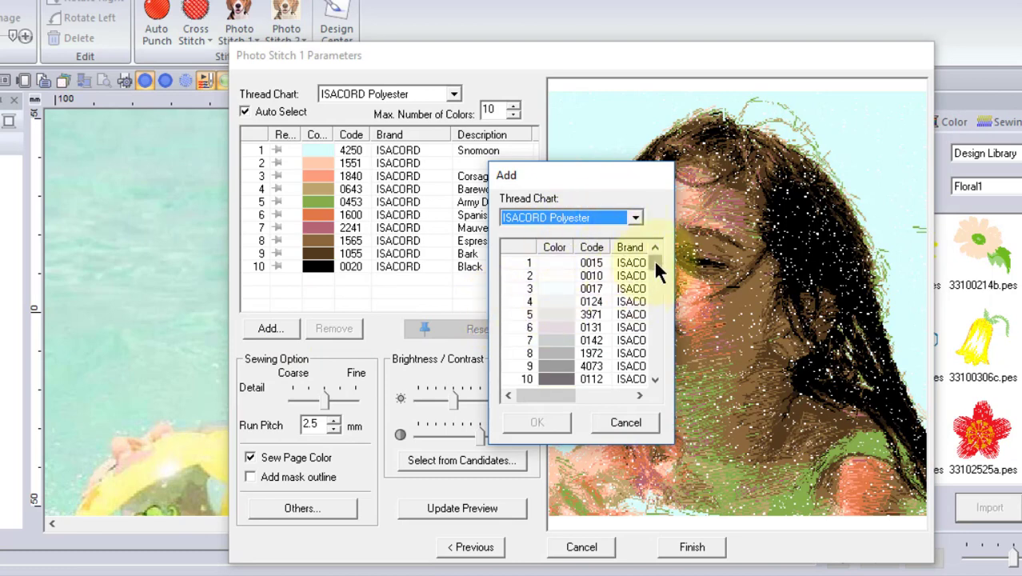
drag(654, 260, 659, 322)
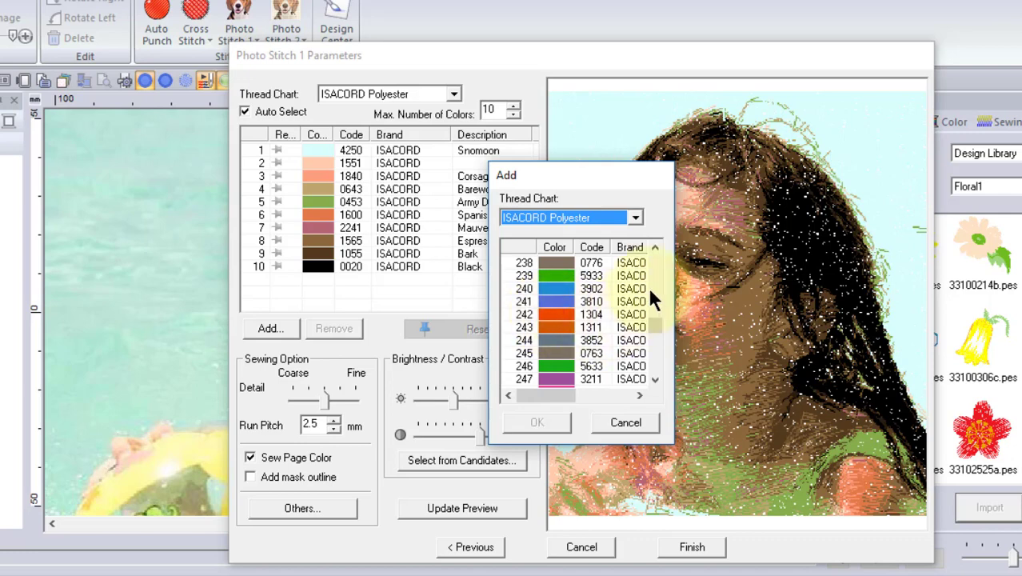
drag(653, 324, 656, 346)
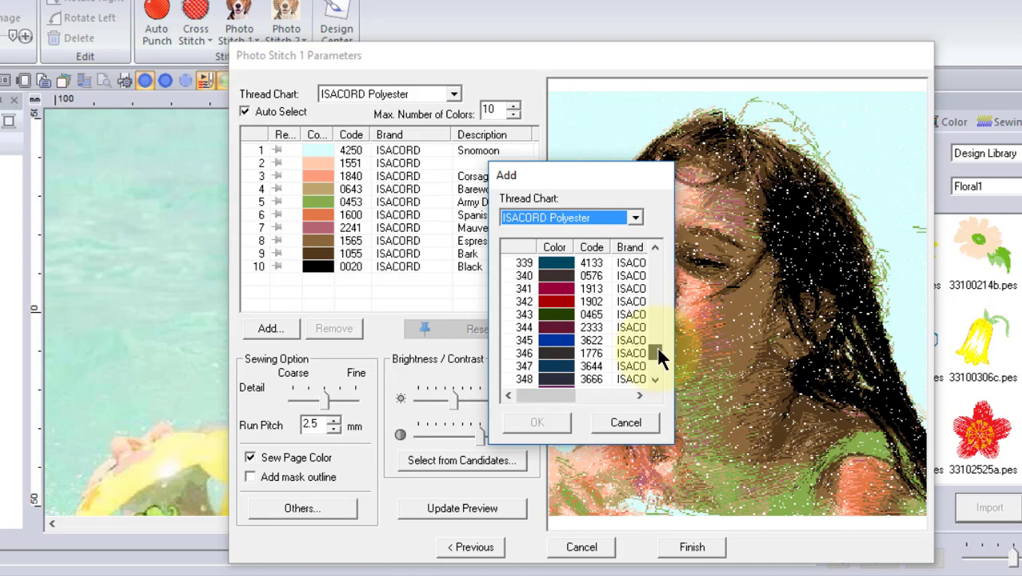
click(554, 289)
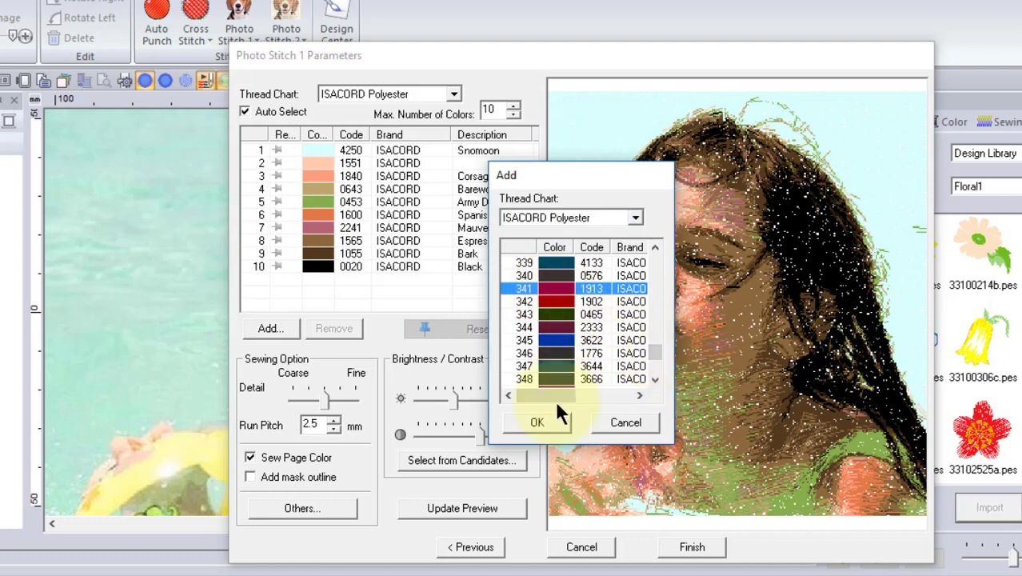
click(539, 425)
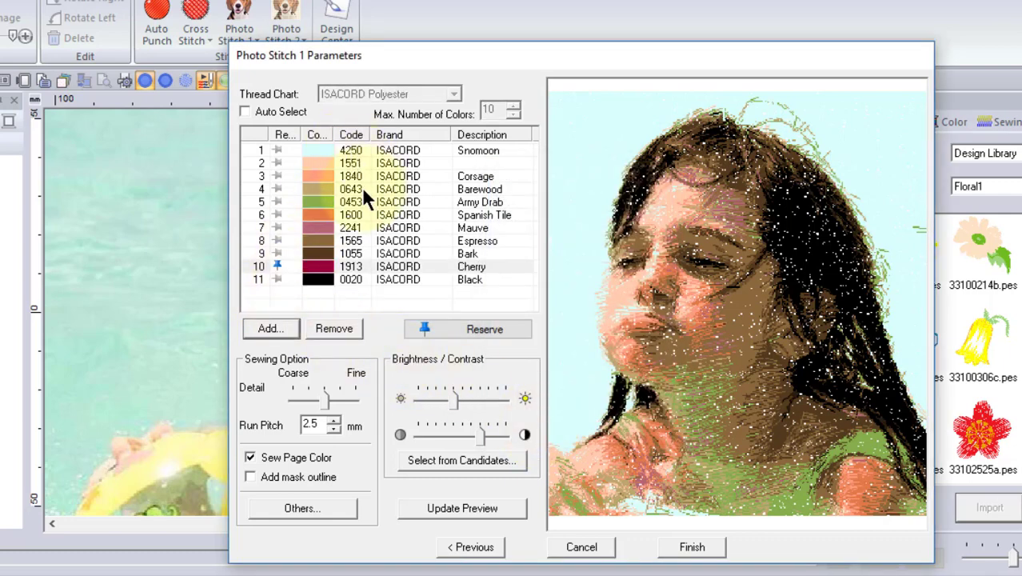
click(470, 509)
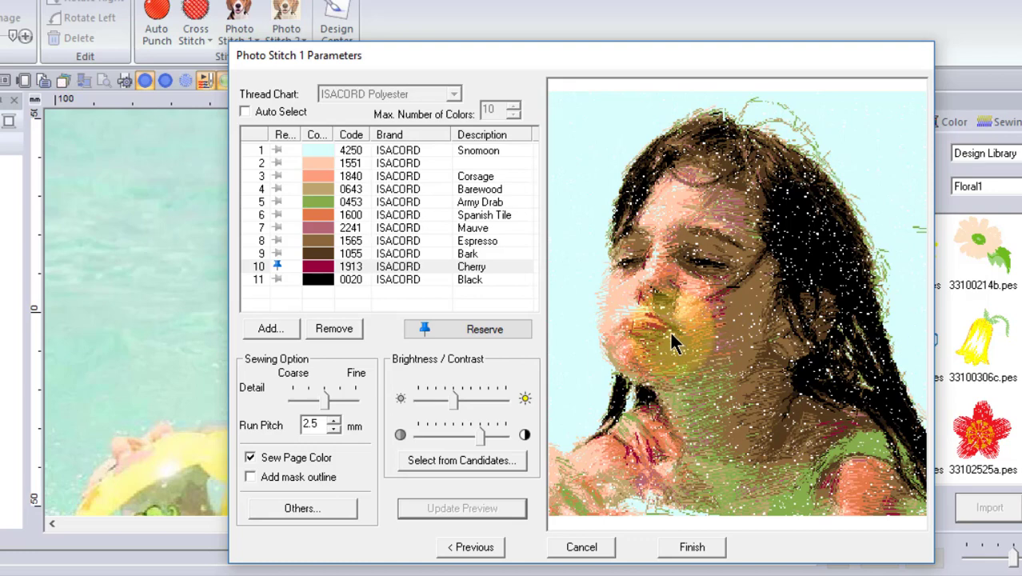
click(284, 266)
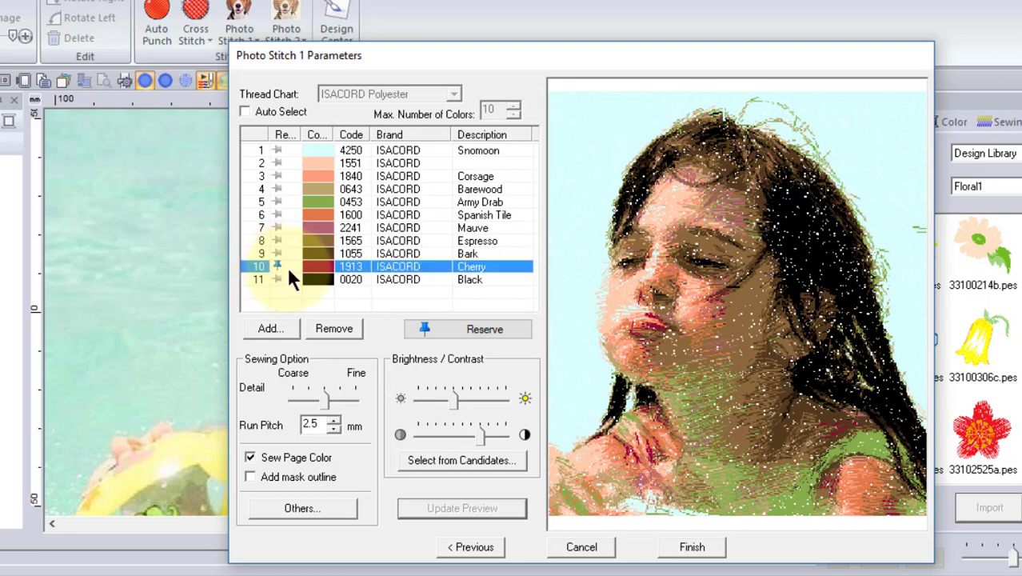
Remove the 1913 Cherry thread from the color list and update the stitch preview.
click(328, 329)
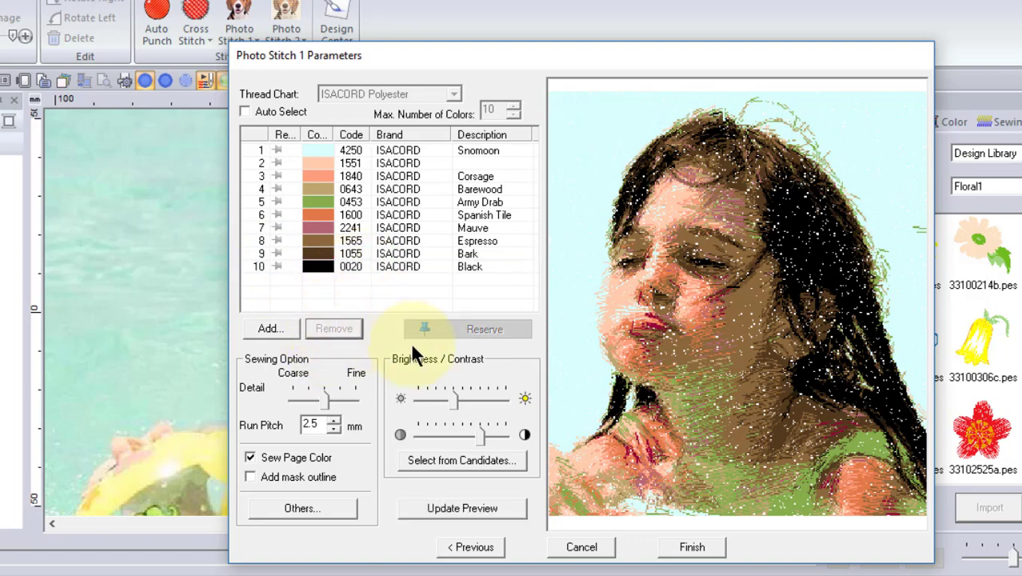
click(476, 512)
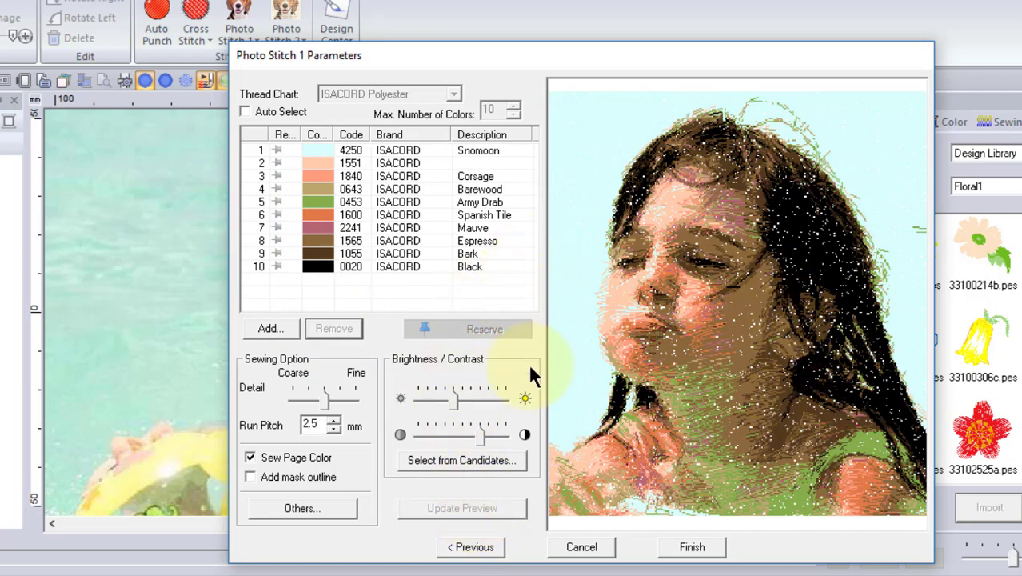
Set the conversion's image type to Cartoon and update the stitch preview.
click(310, 510)
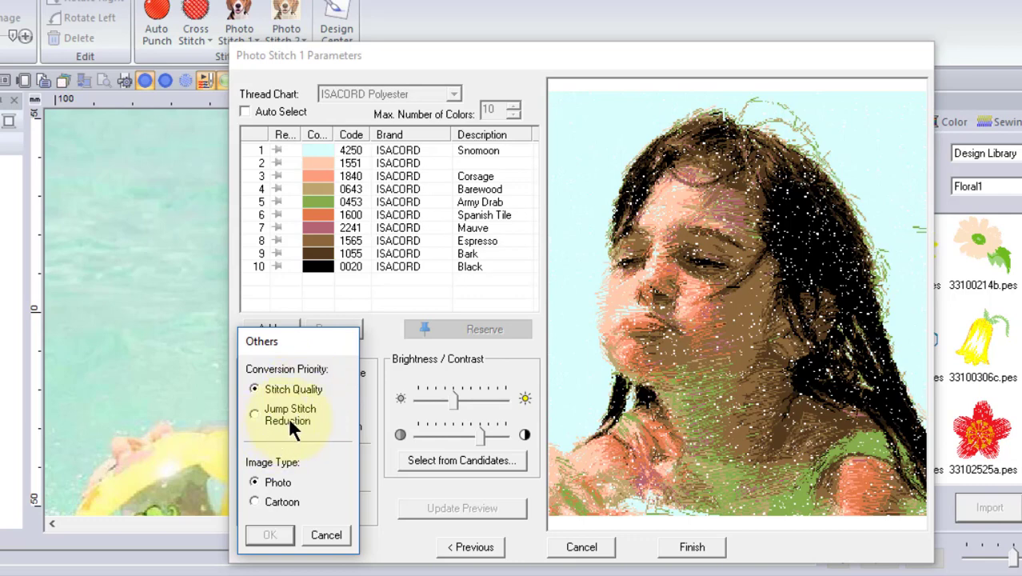
click(255, 502)
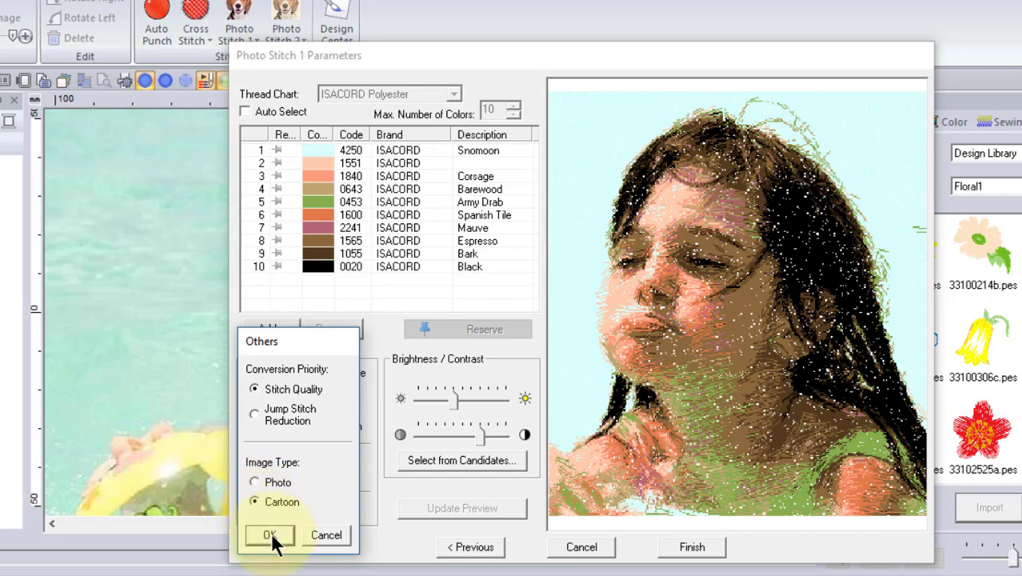
click(272, 536)
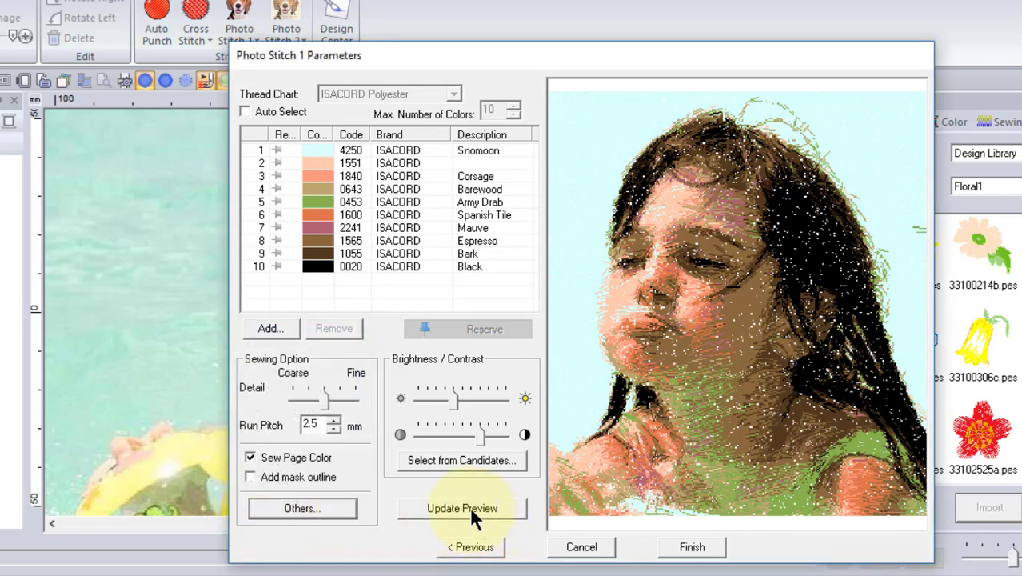
click(471, 509)
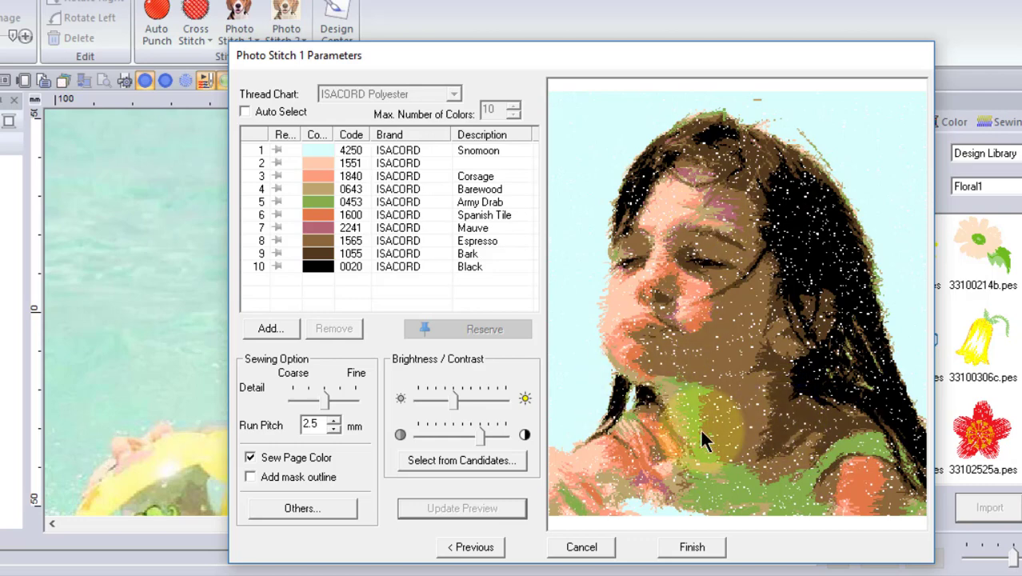
Switch the conversion's image type back to Photo and update the stitch preview.
click(301, 507)
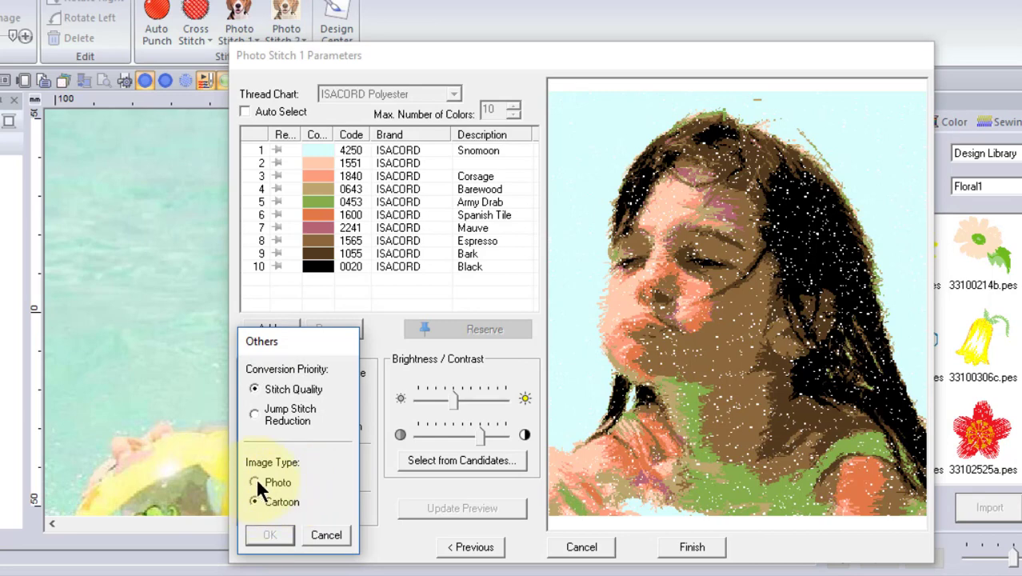
click(255, 482)
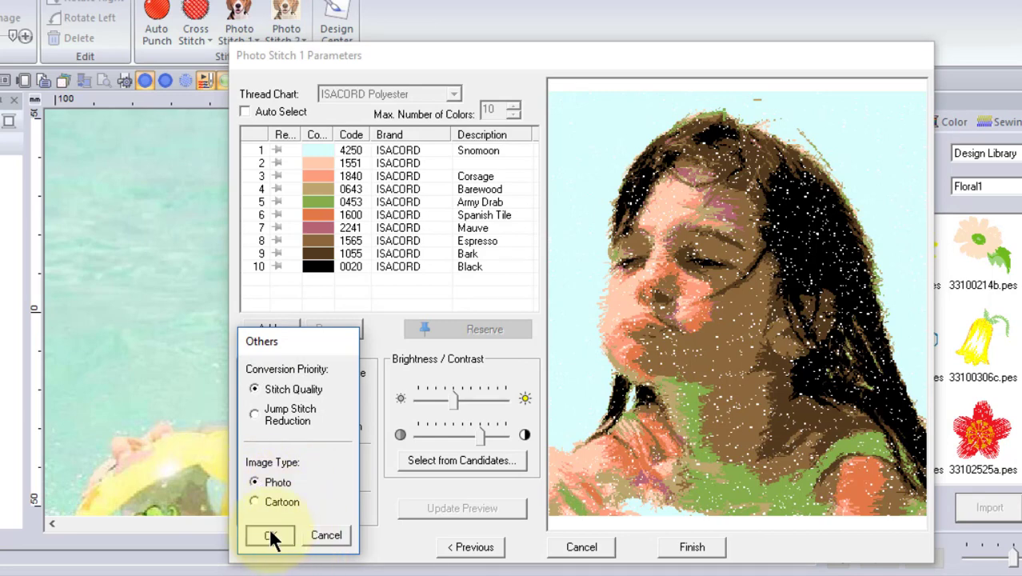
click(272, 536)
click(444, 509)
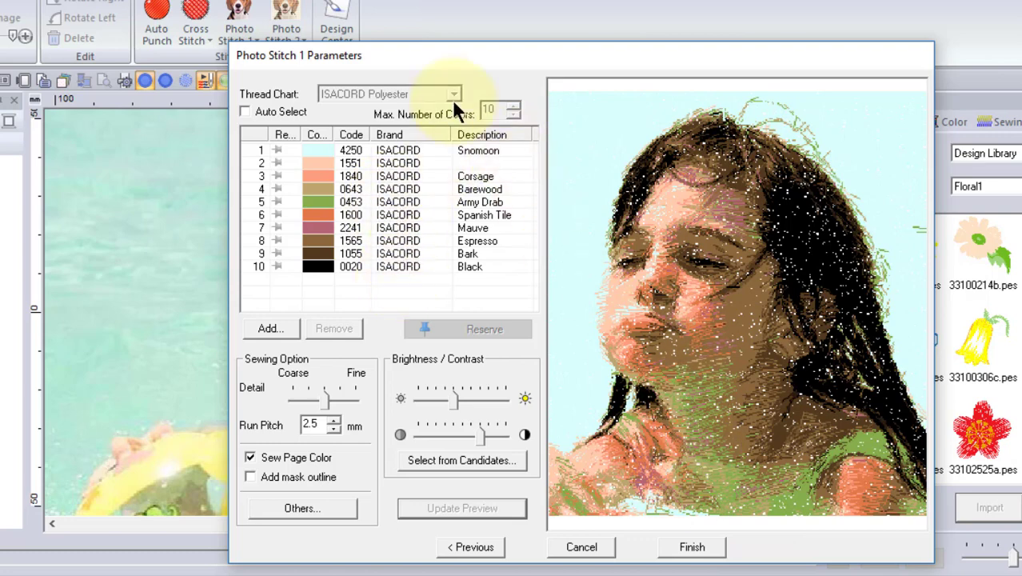
Enable Auto Select, choose the Brother Chart(Photo Stitch) thread chart and update the stitch preview.
click(244, 111)
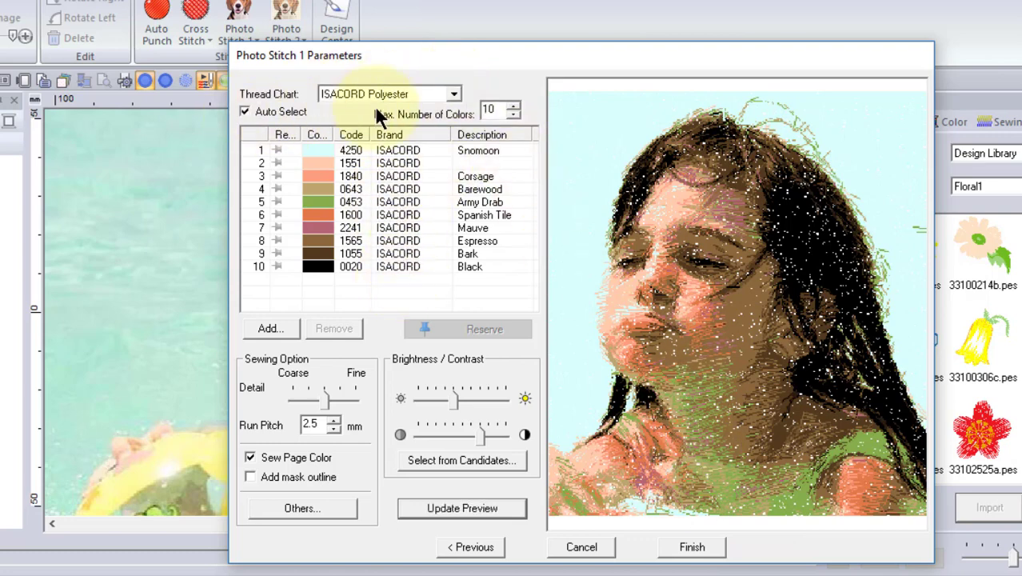
click(454, 94)
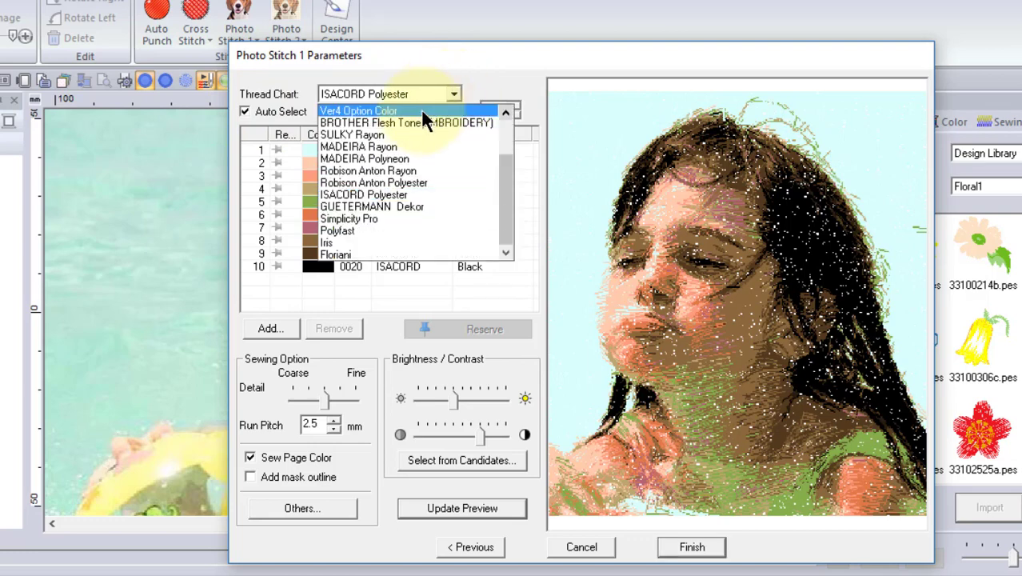
click(507, 143)
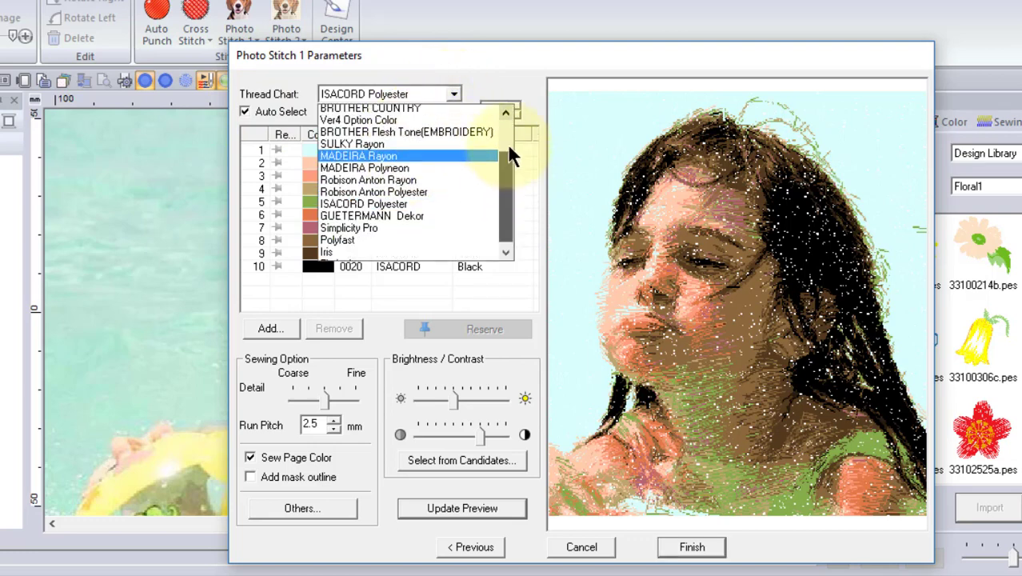
scroll(507, 144, up, 2)
click(441, 107)
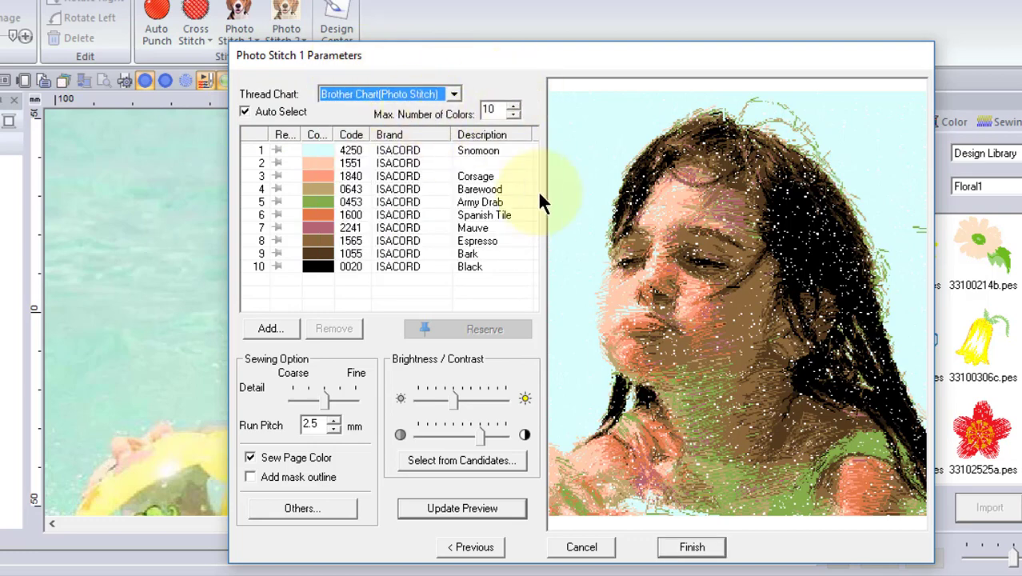
click(470, 508)
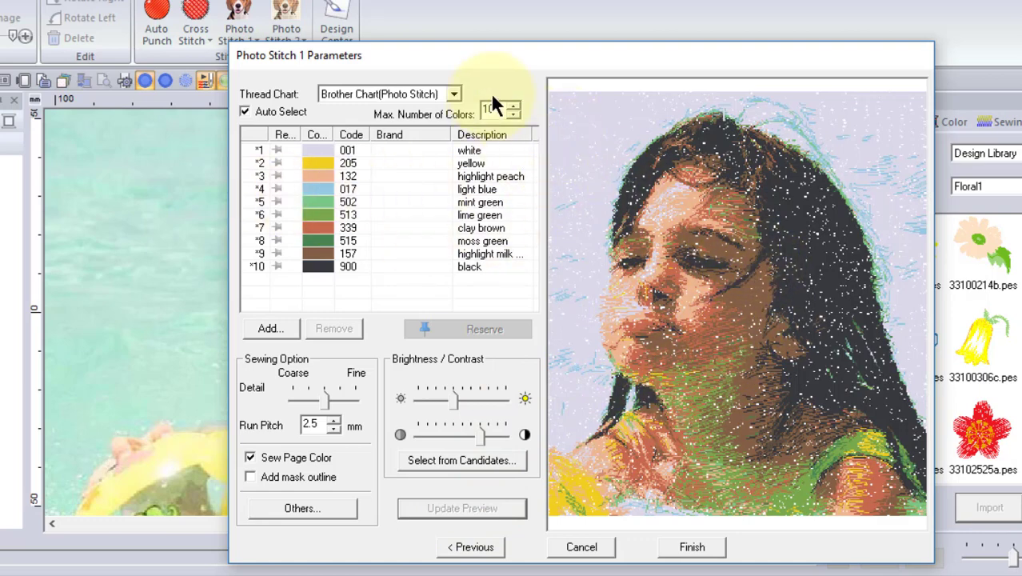
Set the maximum number of colors to 20 and update the stitch preview.
drag(500, 108, 476, 109)
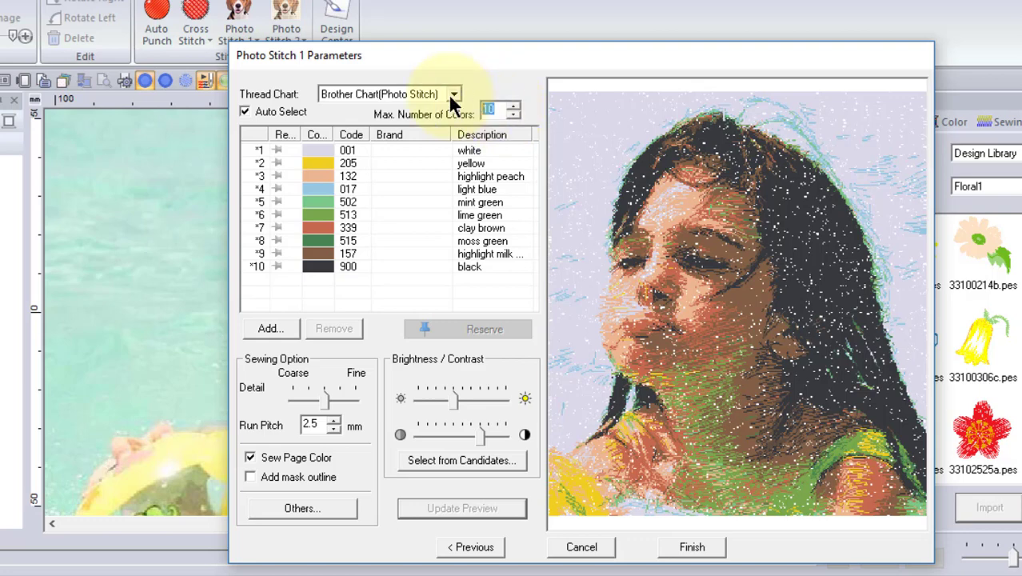
text(20)
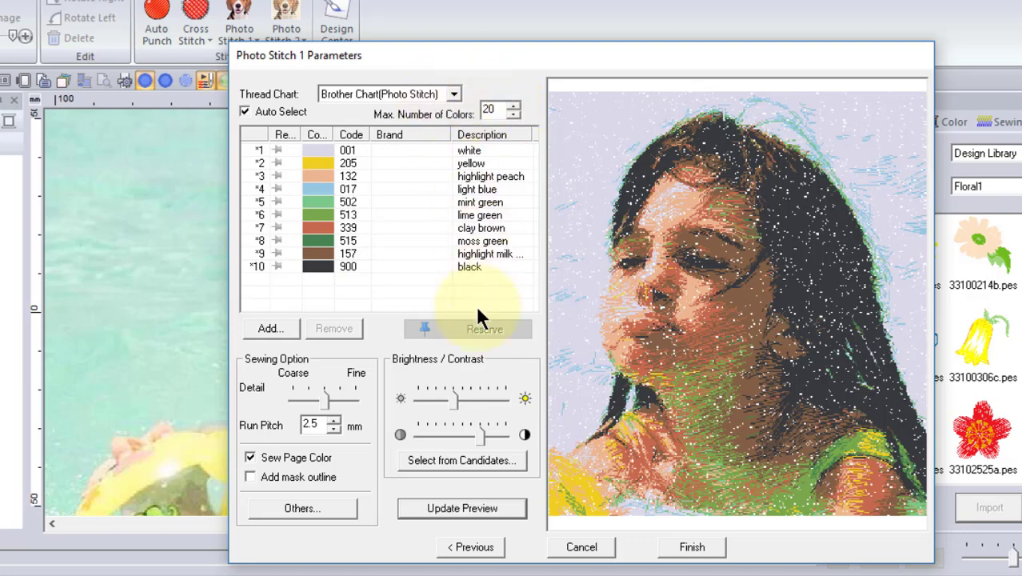
click(464, 509)
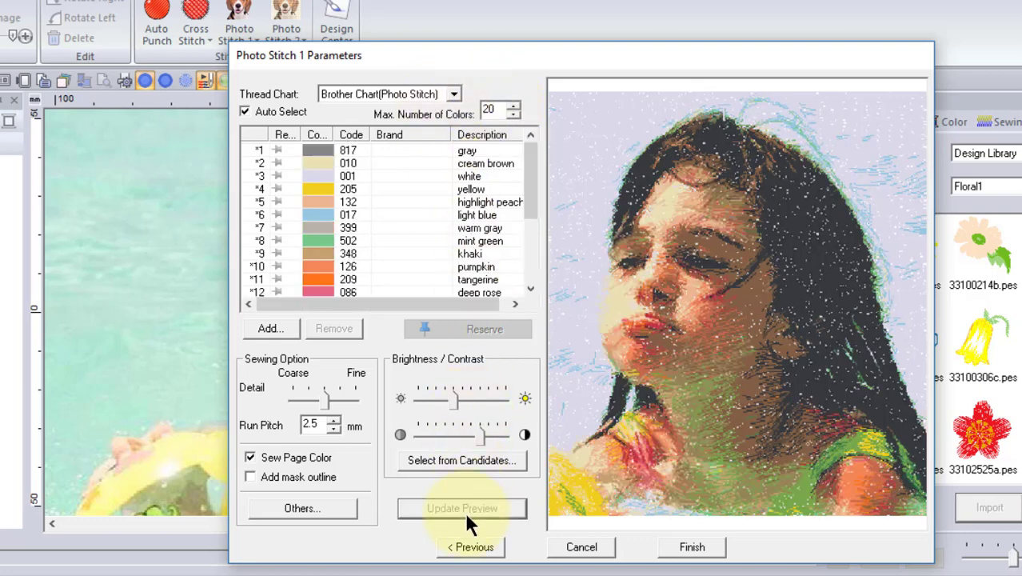
Reserve the light blue, highlight peach, deep rose and cream brown threads in the color list.
click(275, 209)
click(473, 329)
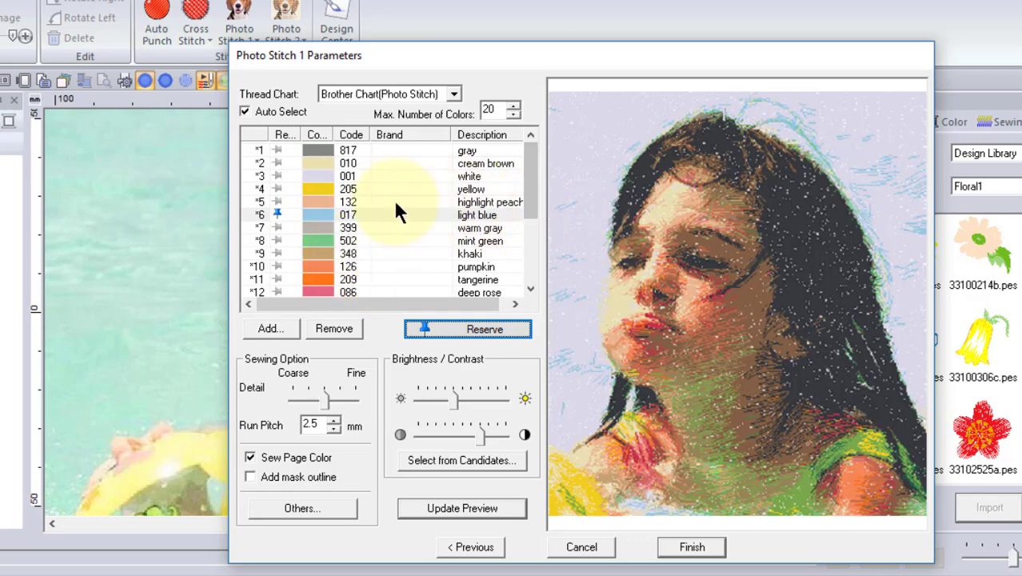
click(272, 201)
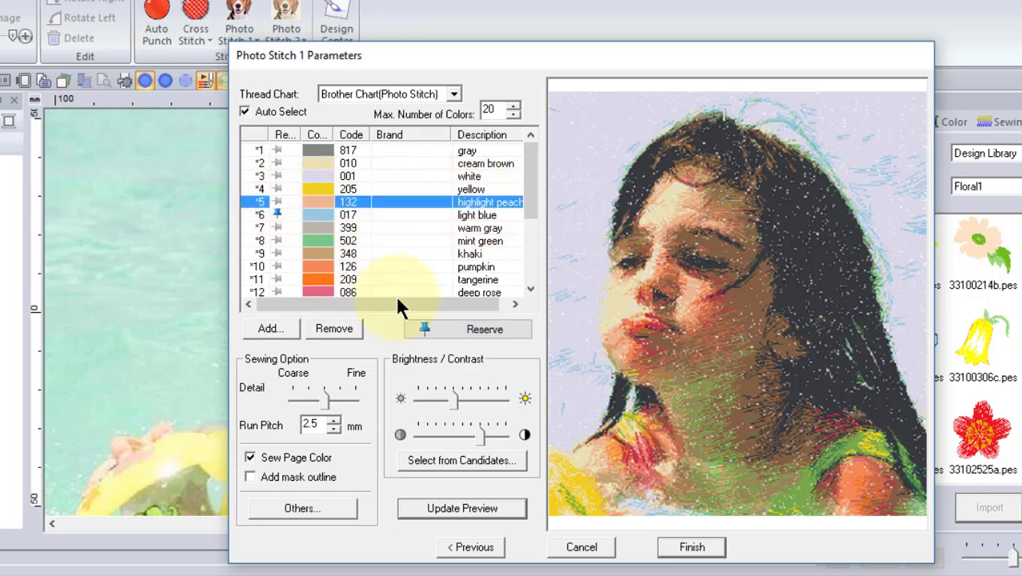
click(452, 328)
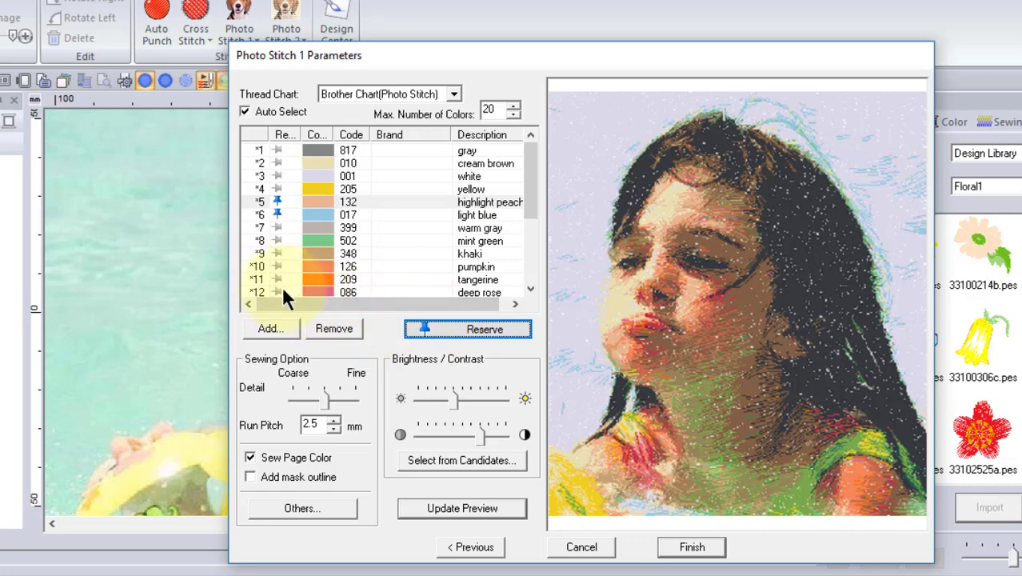
click(278, 286)
click(472, 329)
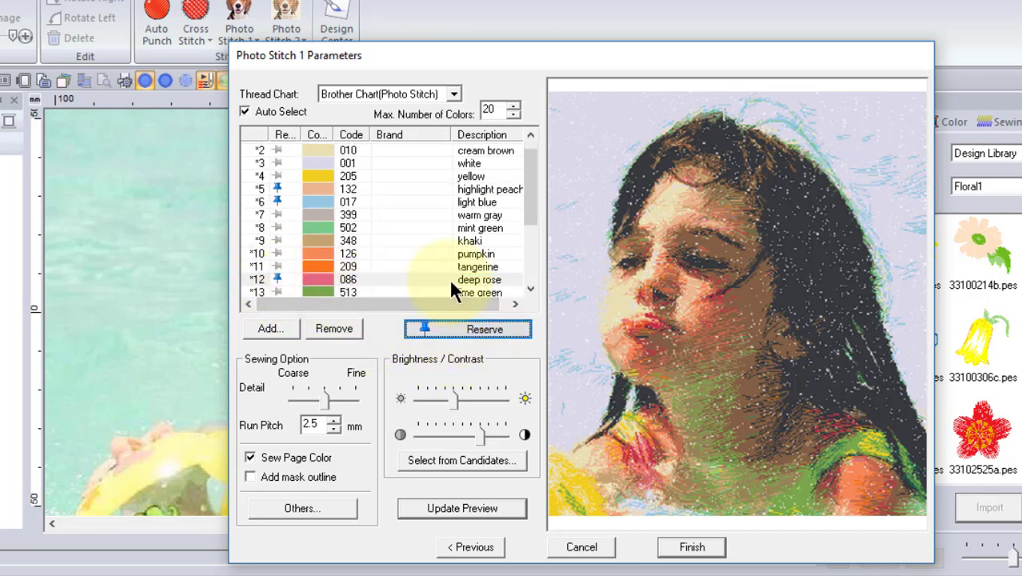
drag(532, 210, 531, 198)
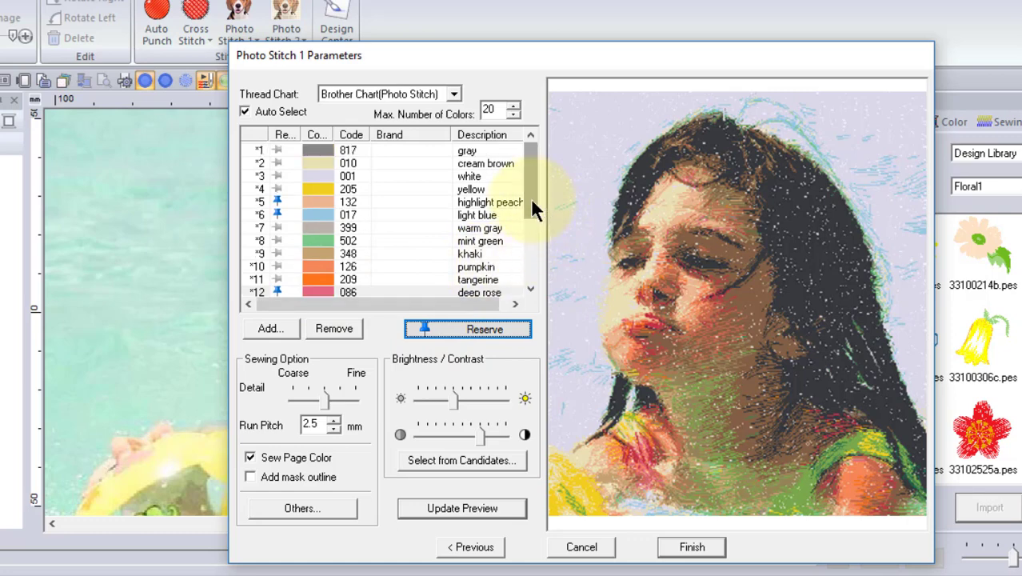
click(276, 165)
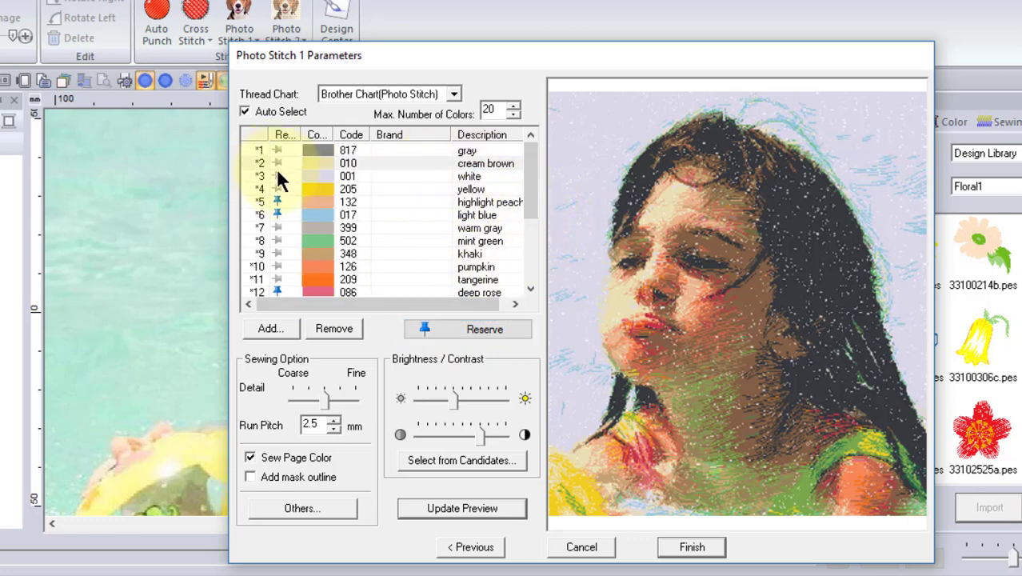
click(449, 336)
Limit the design to a maximum of 10 colors with an updated preview, and finish the Photo Stitch 1 conversion.
drag(500, 110, 412, 104)
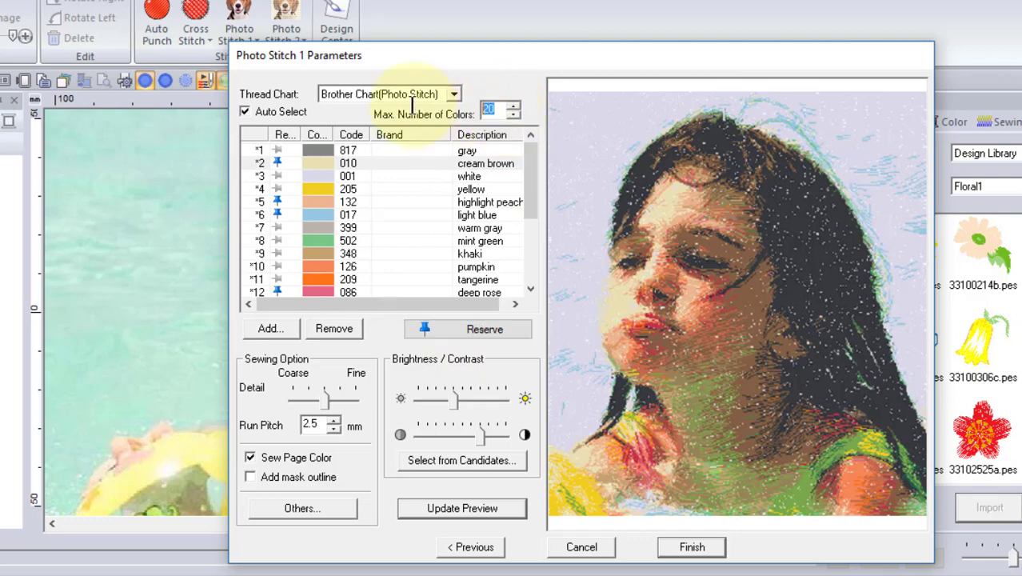
text(10)
click(463, 508)
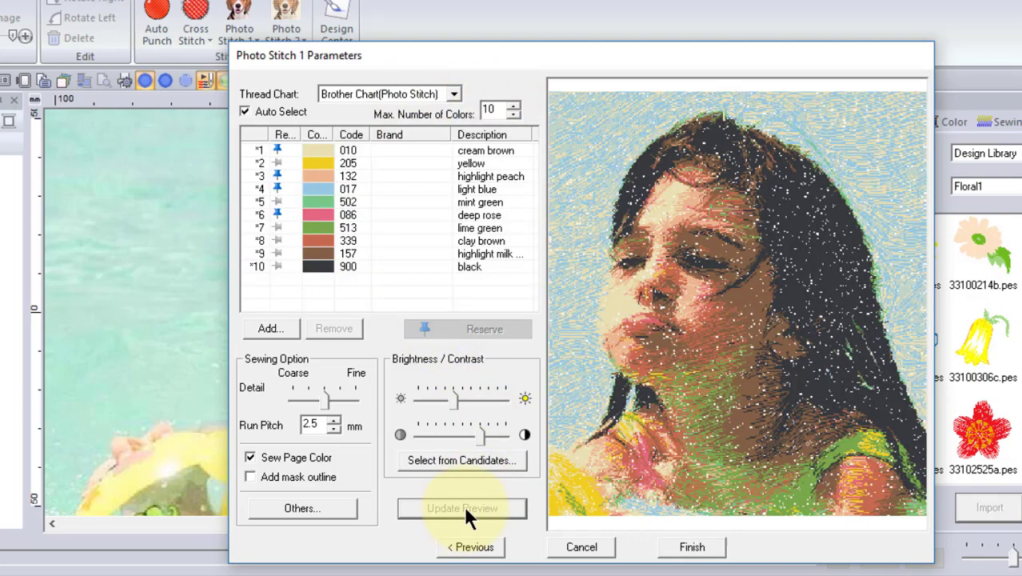
click(692, 547)
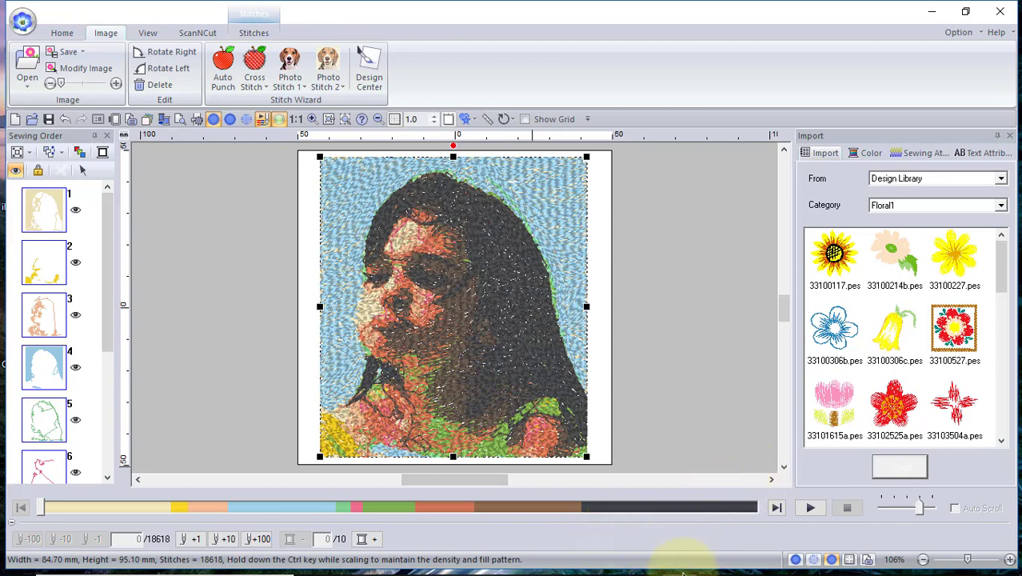
mouse_move(694, 571)
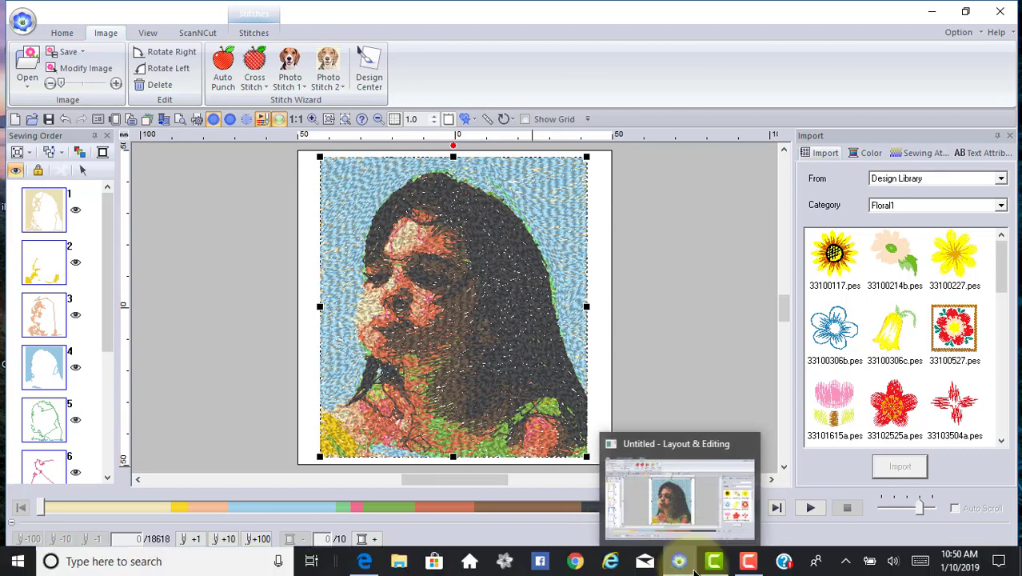